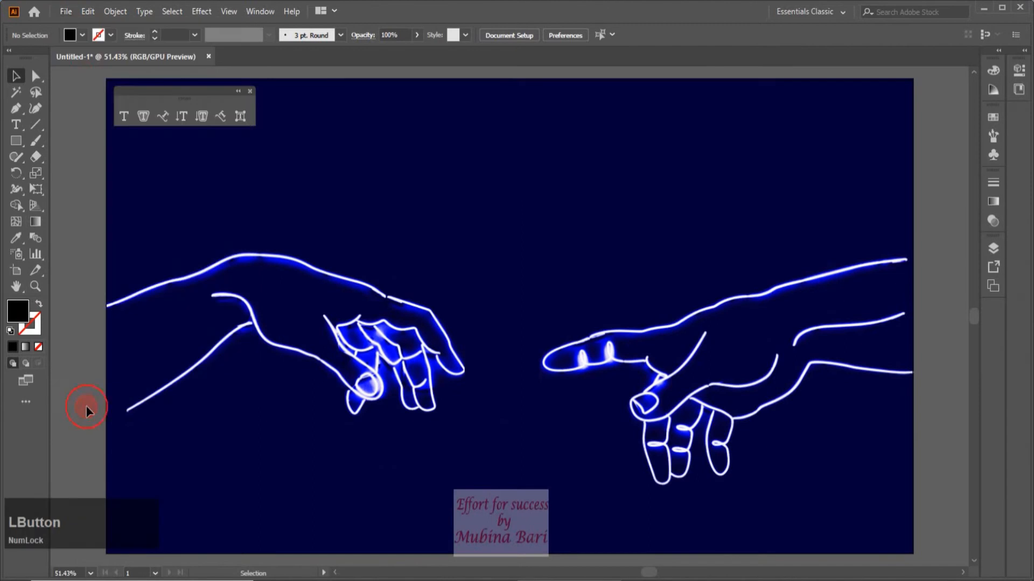
# Place the linked image toch at about 214 px square and position it between the two hands' fingertips.
pyautogui.click(66, 8)
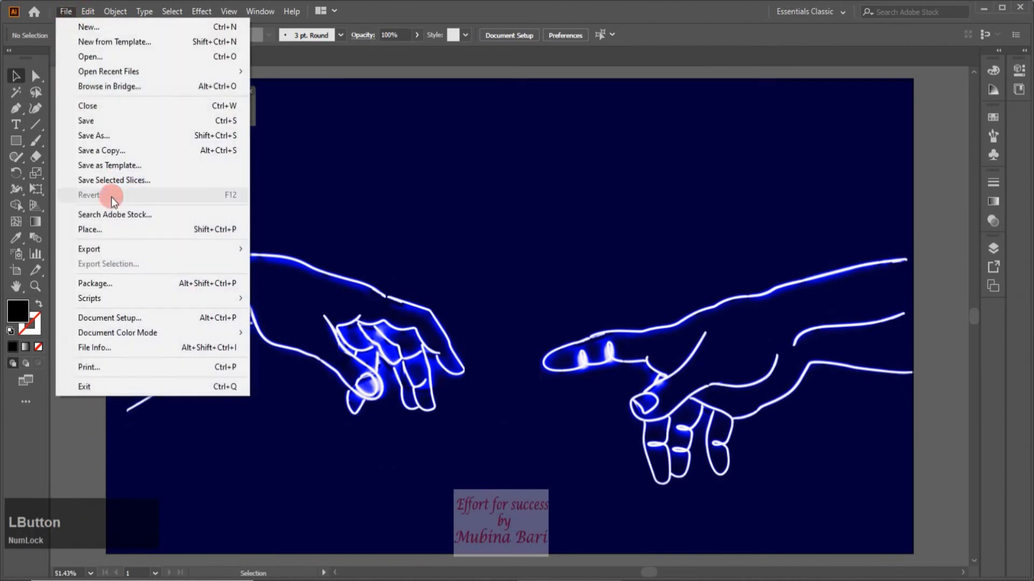
pyautogui.click(108, 232)
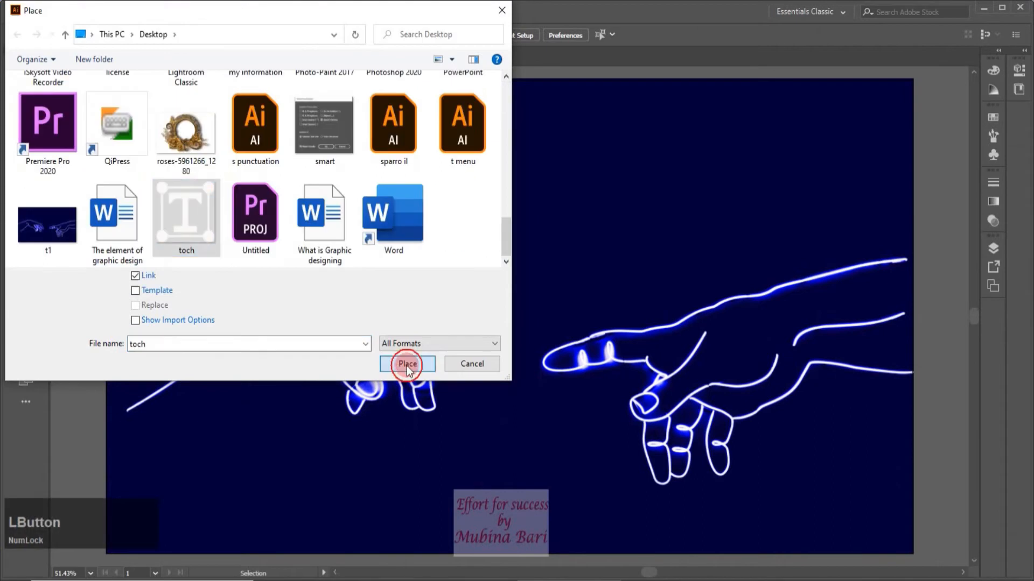
pyautogui.click(406, 365)
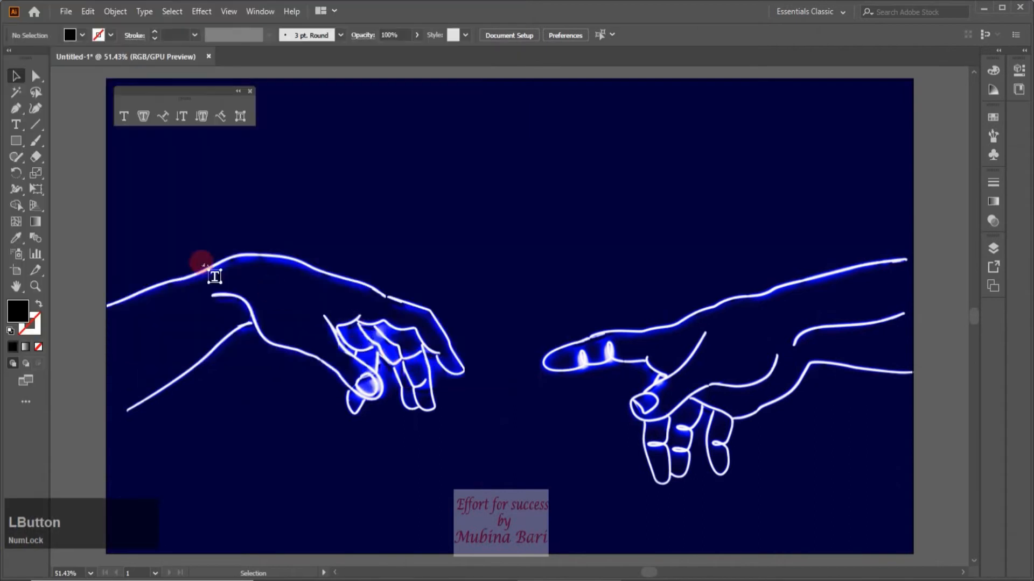
pyautogui.moveTo(348, 119); pyautogui.dragTo(436, 211)
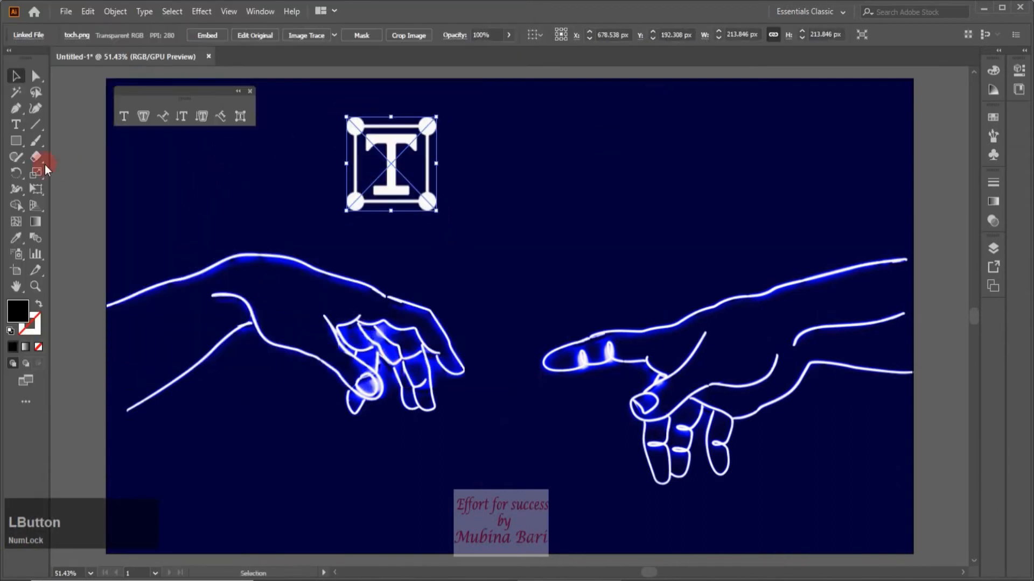
pyautogui.click(76, 110)
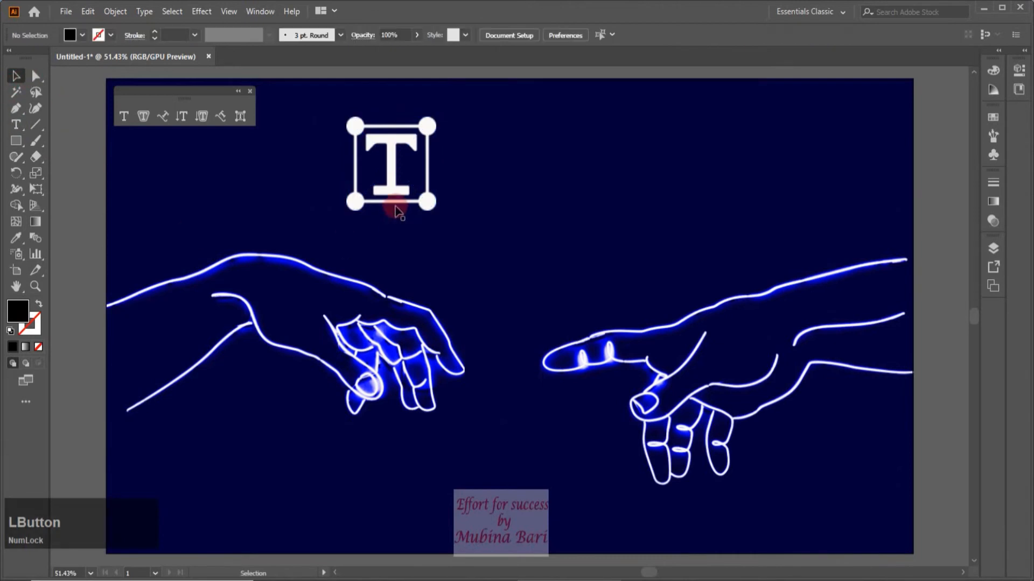
pyautogui.moveTo(396, 205); pyautogui.dragTo(508, 409)
pyautogui.hotkey('ctrl', '0')
# Start a point text object above the hands and delete its placeholder text.
pyautogui.click(124, 115)
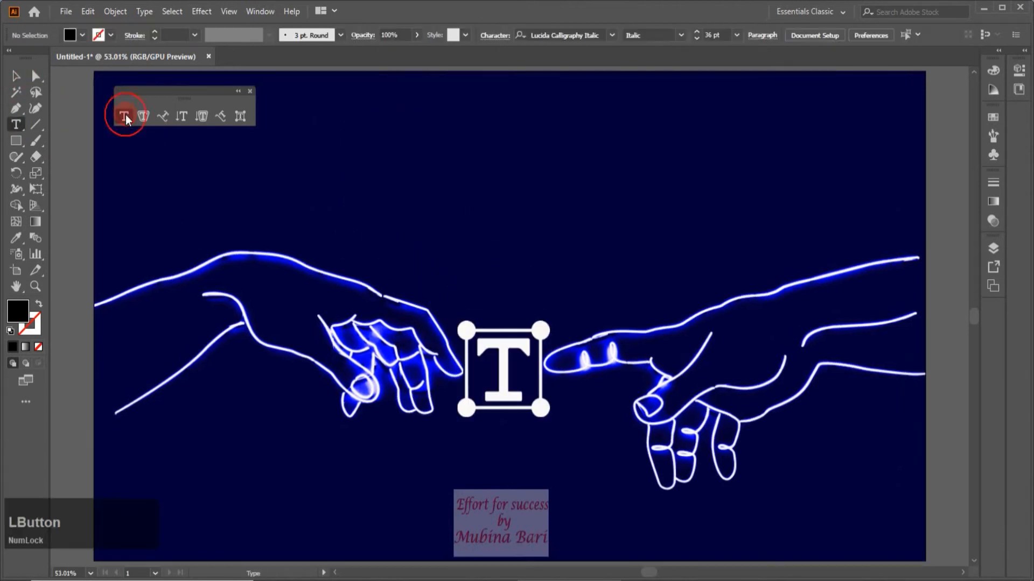
pyautogui.click(390, 176)
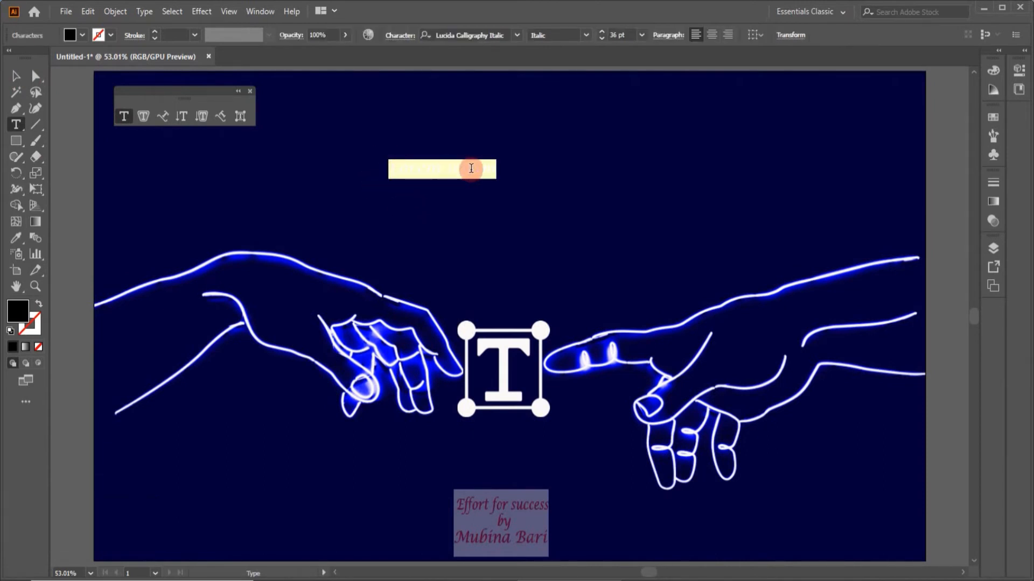
pyautogui.click(496, 169)
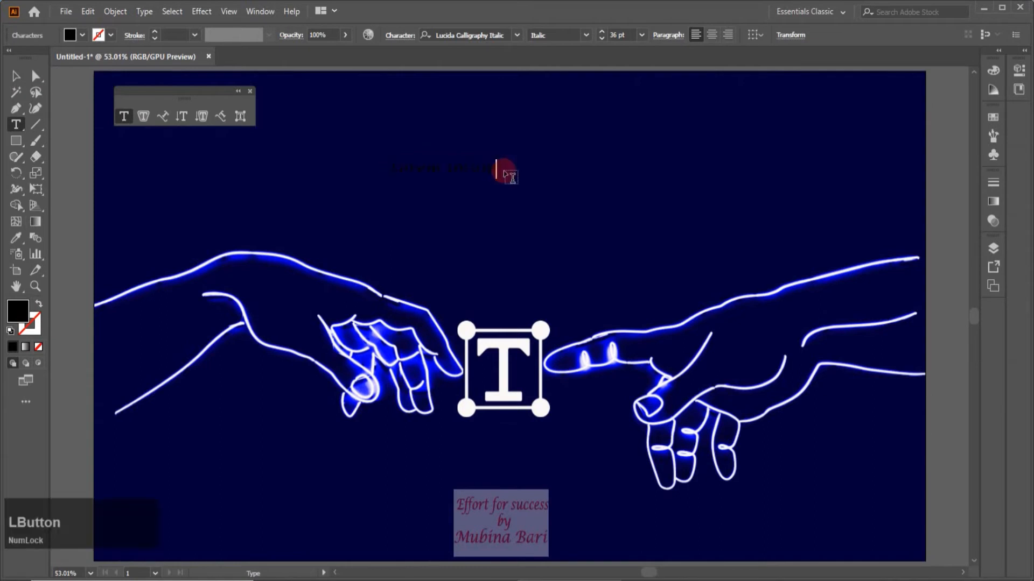
pyautogui.press('BackSpace')
pyautogui.press('BackSpace')
pyautogui.press('BackSpace')
pyautogui.press('BackSpace')
pyautogui.press('BackSpace')
pyautogui.press('BackSpace')
pyautogui.press('BackSpace')
pyautogui.press('BackSpace')
pyautogui.press('BackSpace')
pyautogui.press('BackSpace')
pyautogui.press('BackSpace')
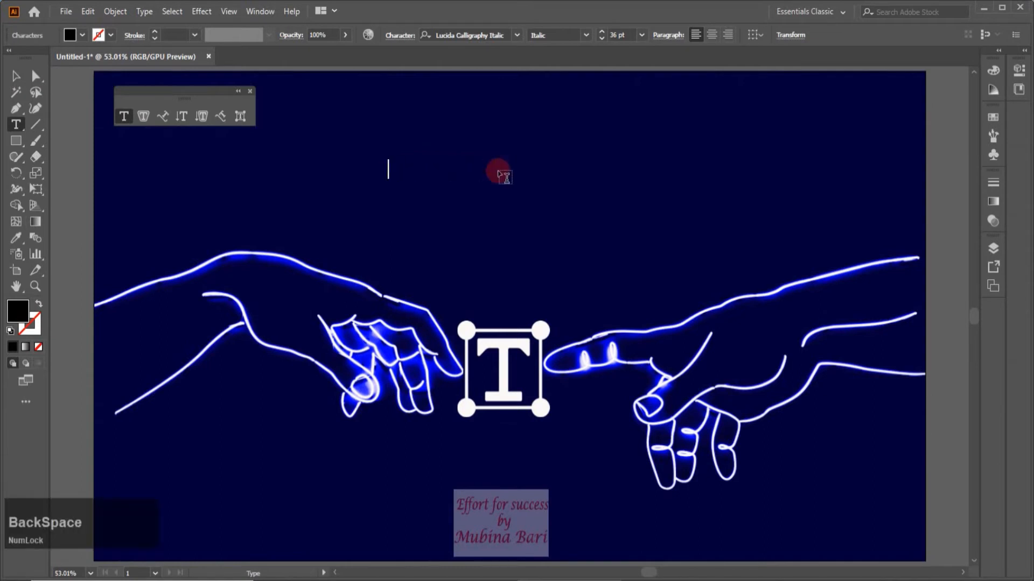
# Set the text fill to white and enter "Touch type tool" above the hands.
pyautogui.click(81, 35)
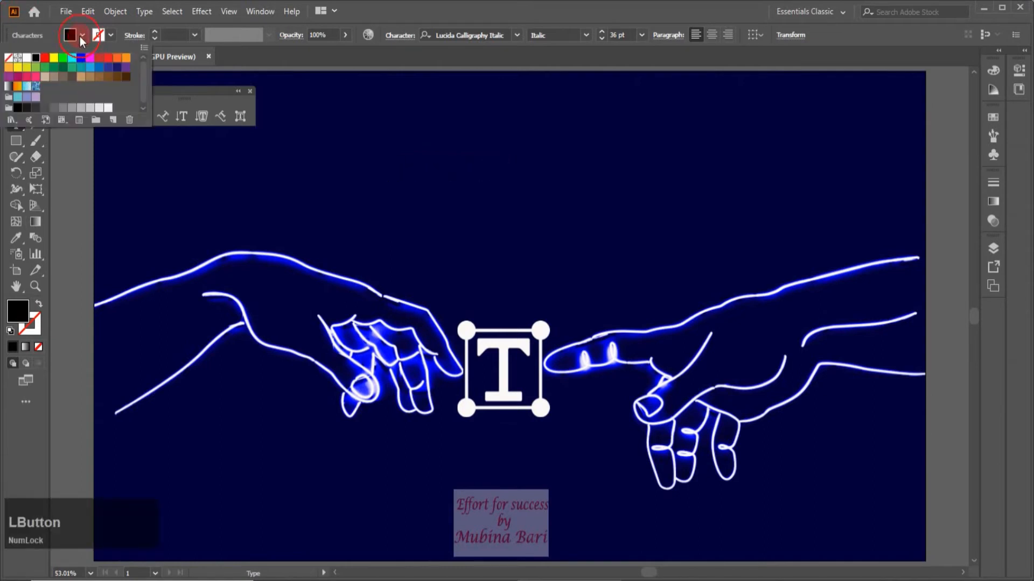
pyautogui.click(25, 63)
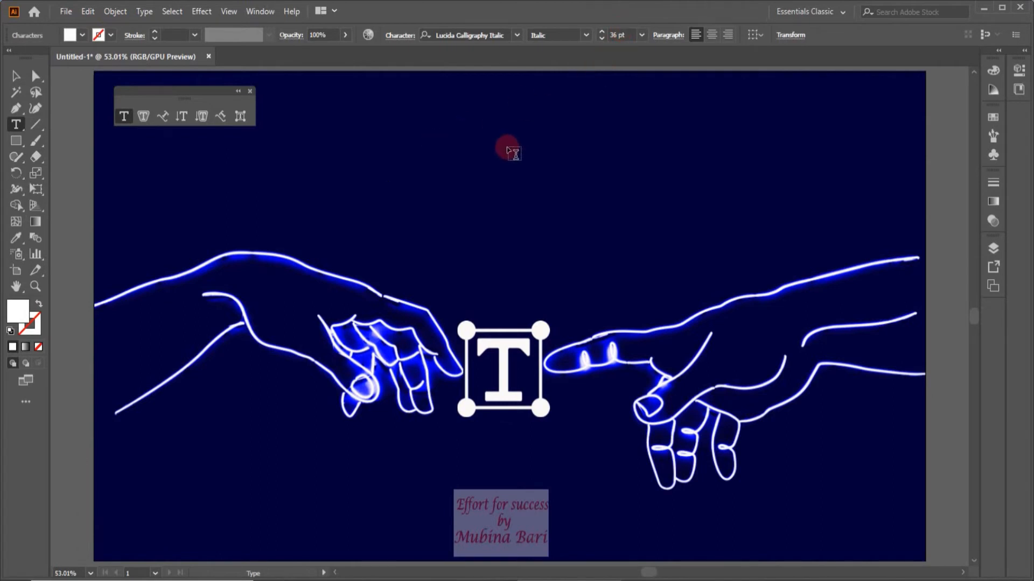
pyautogui.write('T')
pyautogui.press('capslock')
pyautogui.write('ouch ')
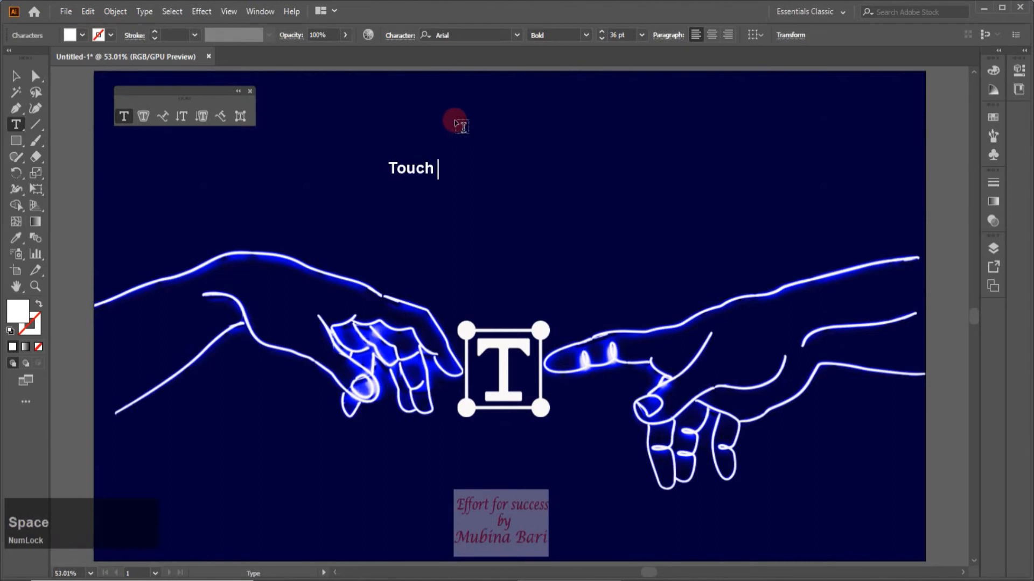
pyautogui.write('type tool')
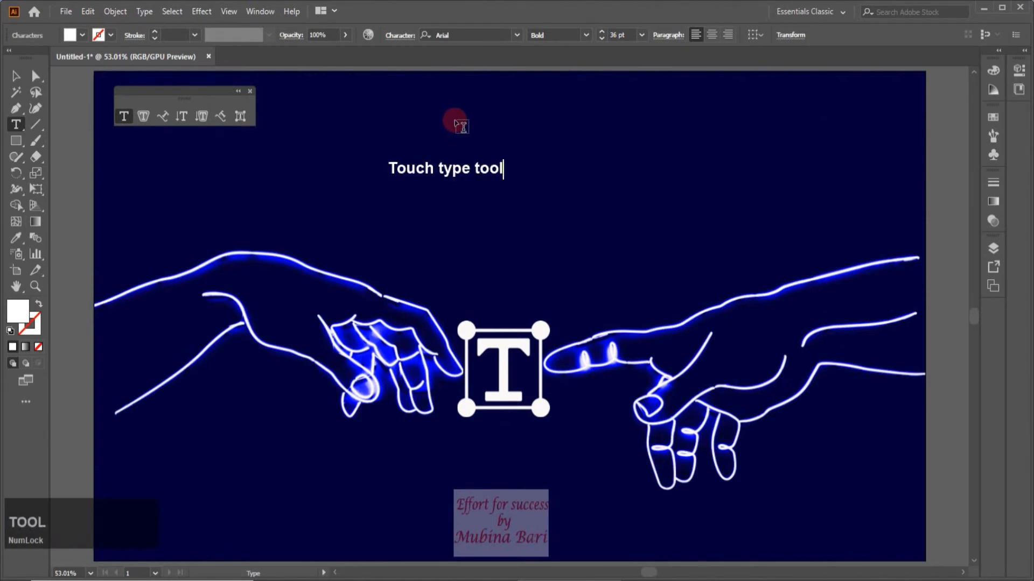
pyautogui.click(519, 166)
# Scale the "Touch type tool" text up to about 94 pt and centre it above the hands.
pyautogui.click(16, 77)
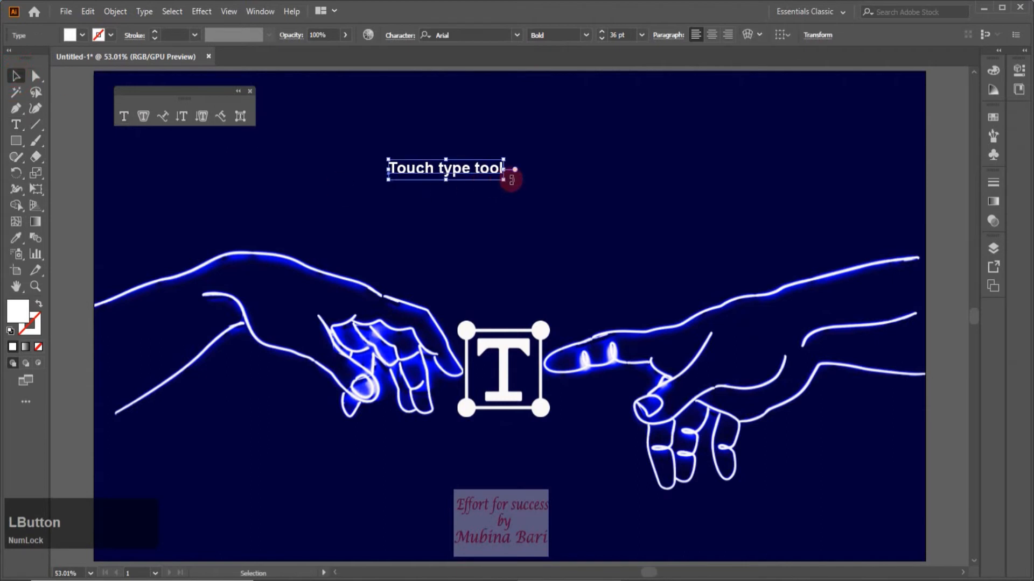
pyautogui.moveTo(502, 181); pyautogui.dragTo(686, 254)
pyautogui.moveTo(565, 189); pyautogui.dragTo(537, 208)
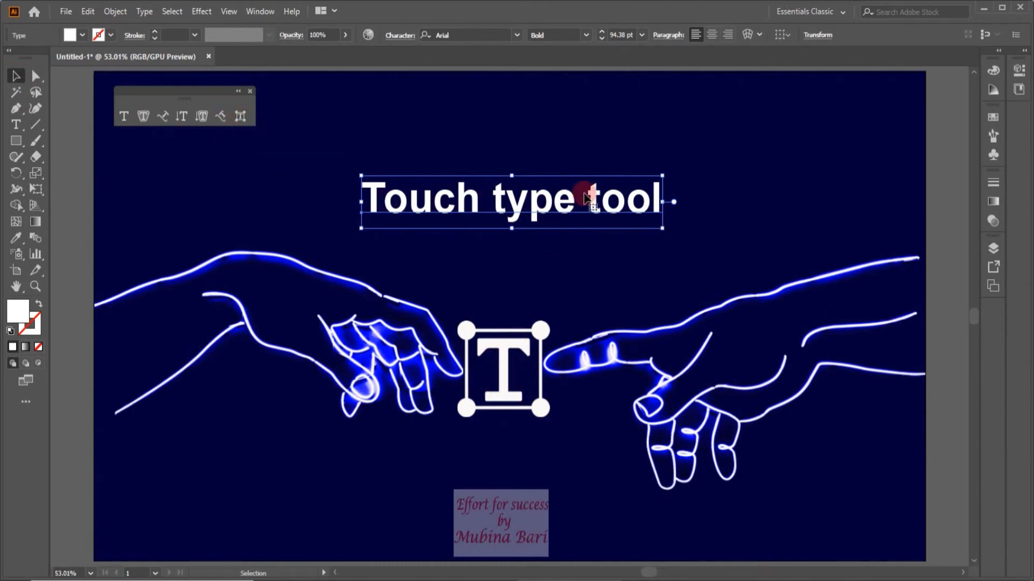
# Change the heading's font to Colonna MT, move it slightly down and deselect it.
pyautogui.click(517, 35)
pyautogui.moveTo(736, 108); pyautogui.dragTo(730, 154)
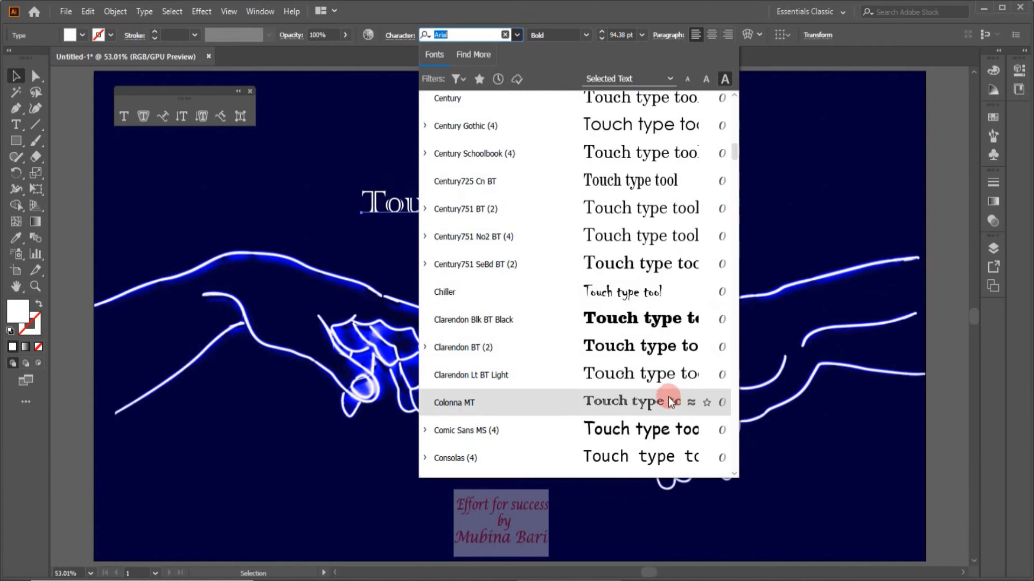
pyautogui.click(670, 402)
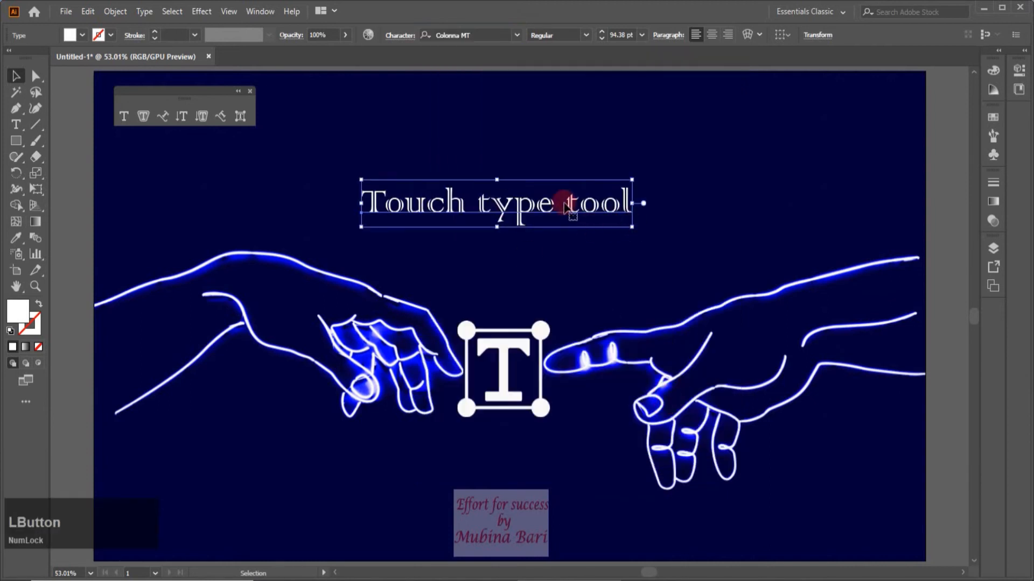
pyautogui.moveTo(525, 209); pyautogui.dragTo(525, 218)
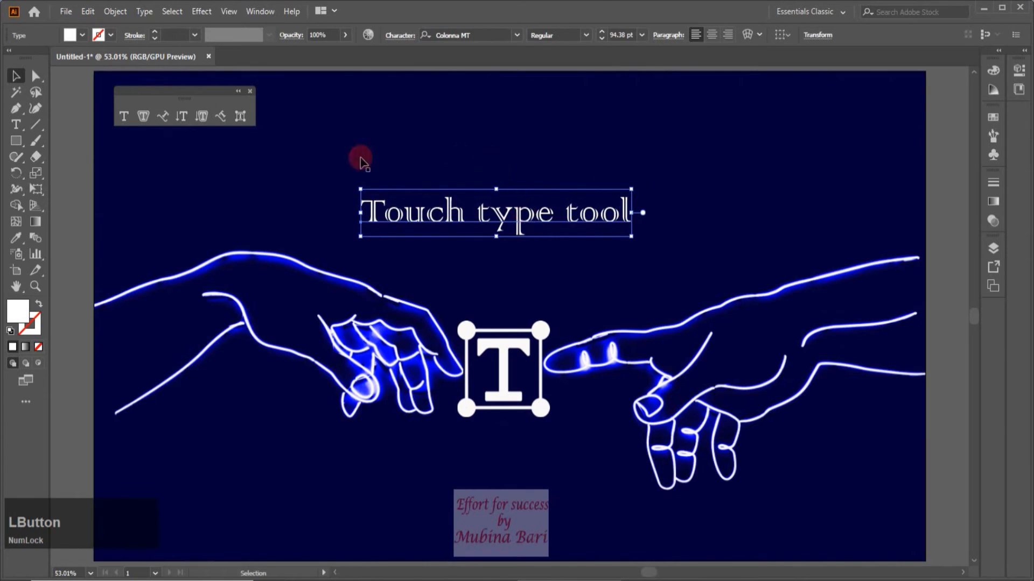
pyautogui.click(81, 144)
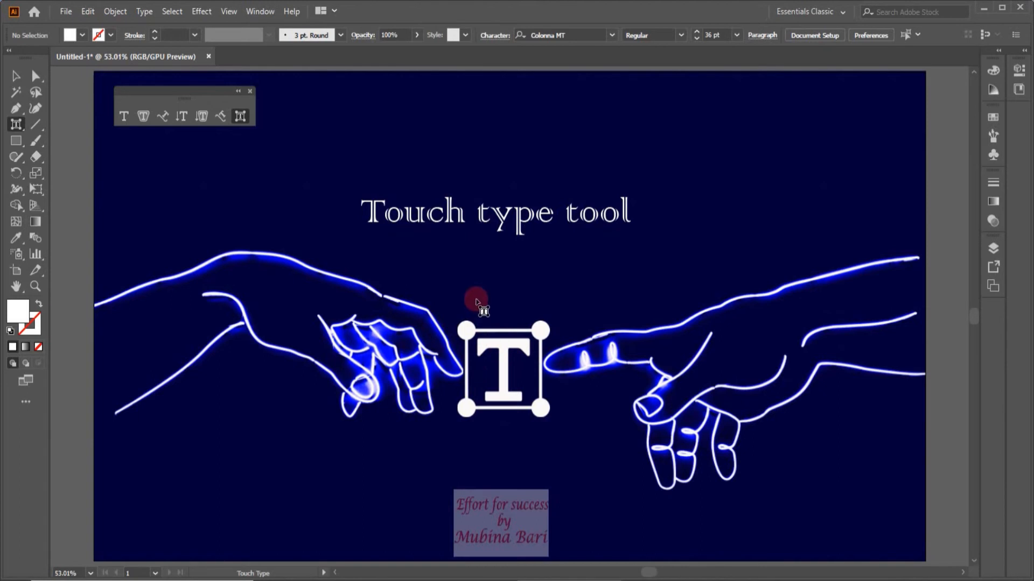
# Select the letter T of "Touch" for individual editing with the Touch Type tool.
pyautogui.click(239, 178)
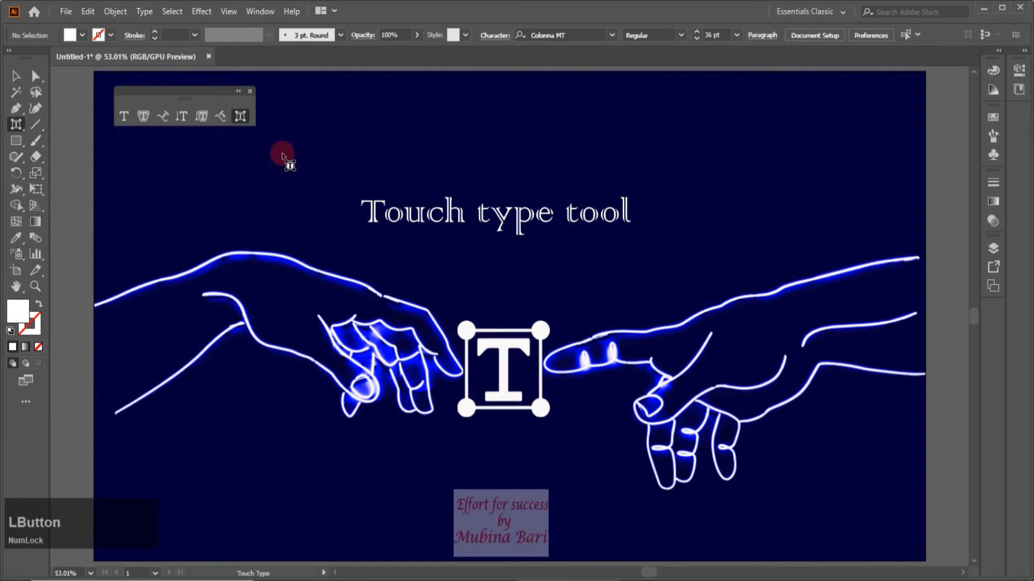
pyautogui.click(294, 147)
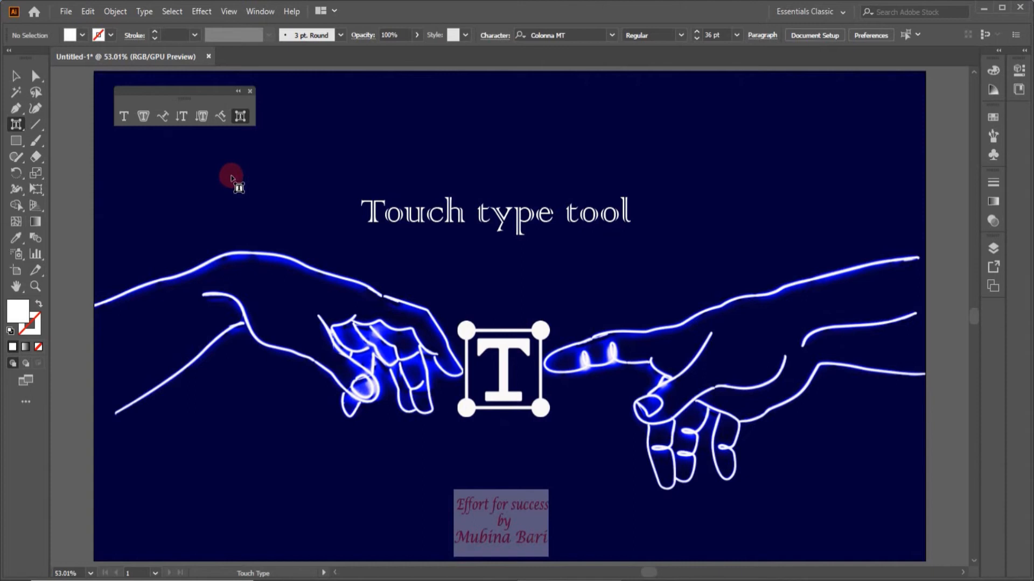
pyautogui.click(35, 286)
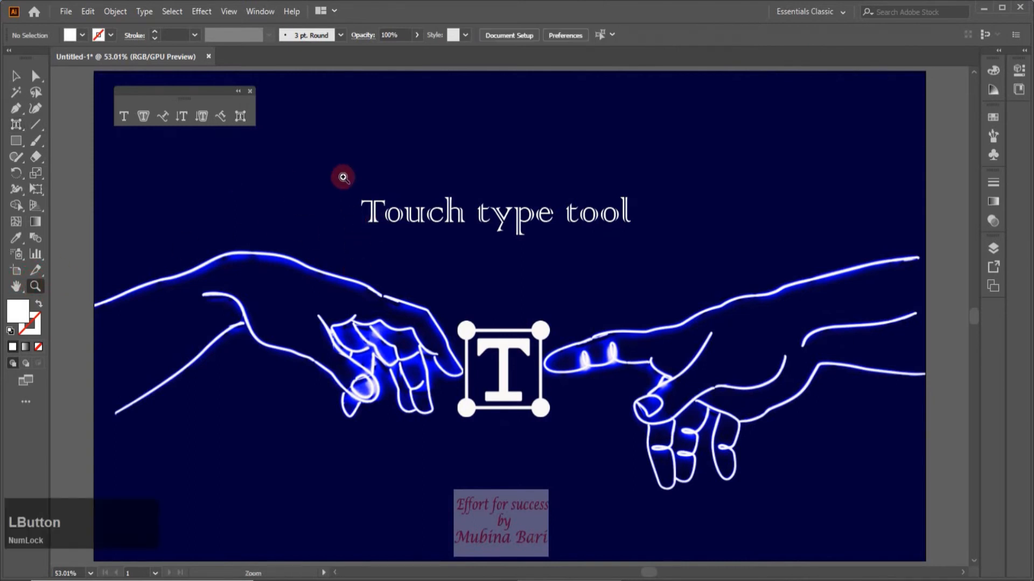
pyautogui.moveTo(345, 180); pyautogui.dragTo(555, 405)
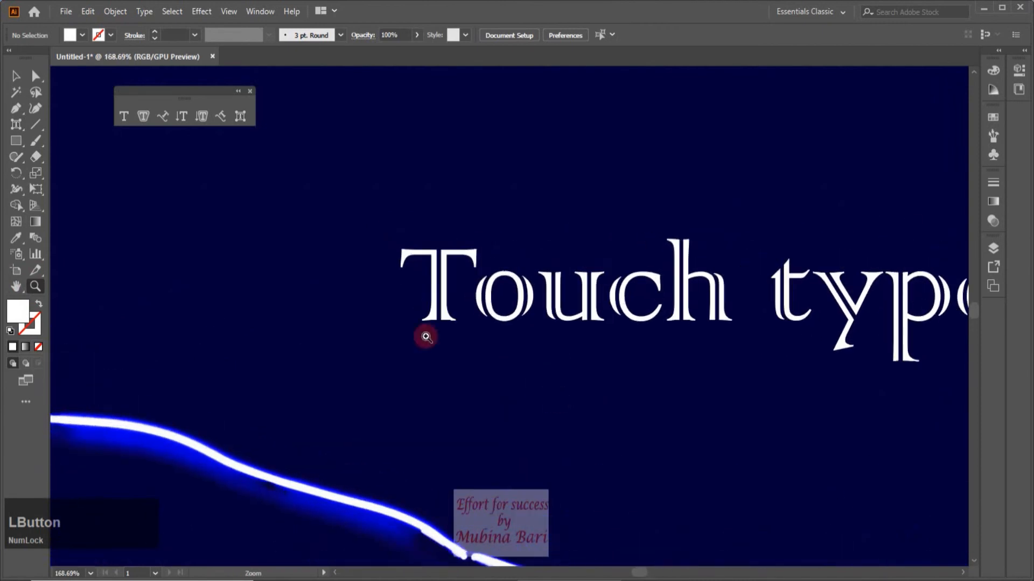
pyautogui.click(240, 117)
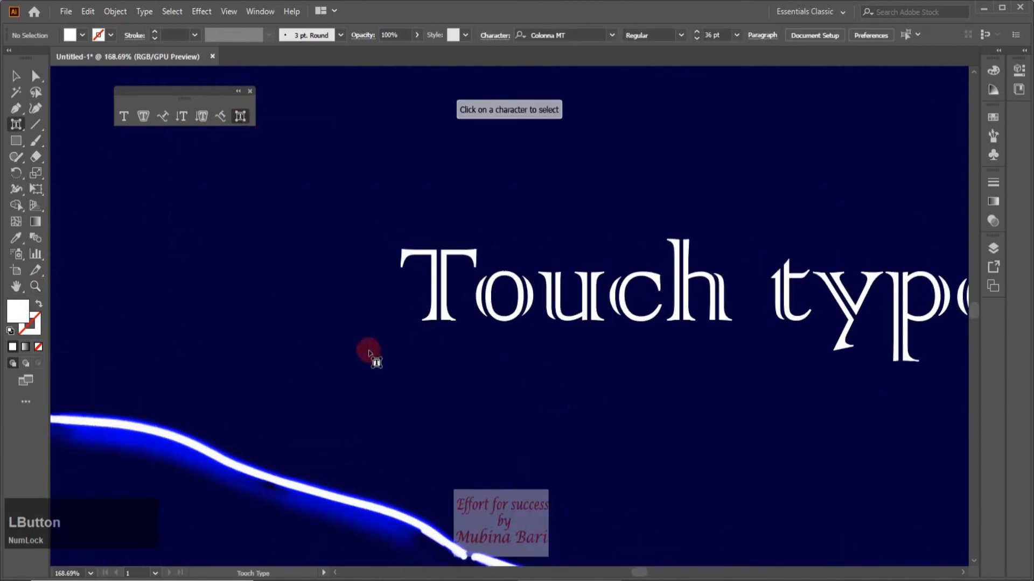
pyautogui.click(438, 308)
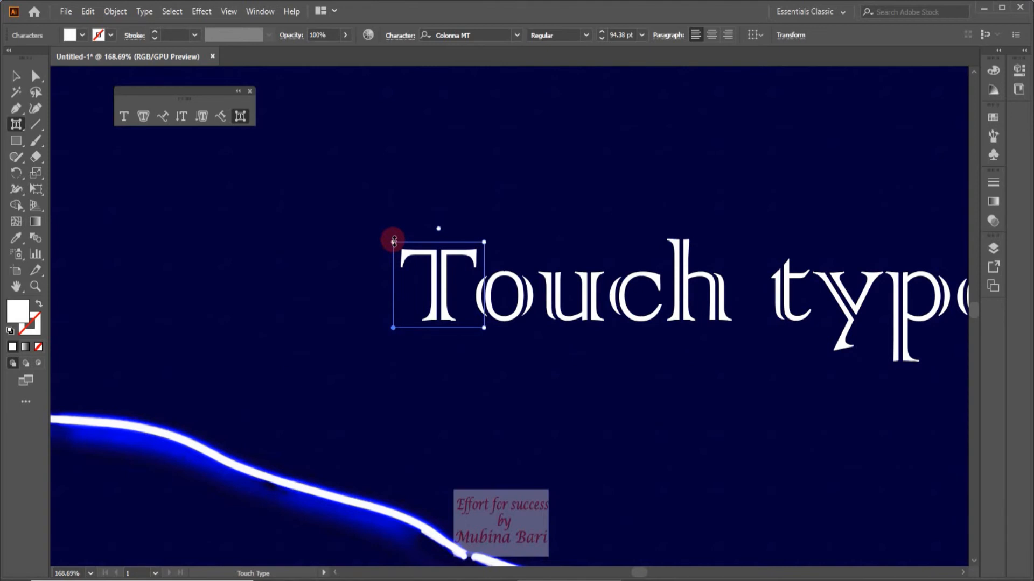
# Try stretching and squashing the letter T vertically, undoing each change.
pyautogui.moveTo(393, 241); pyautogui.dragTo(393, 204)
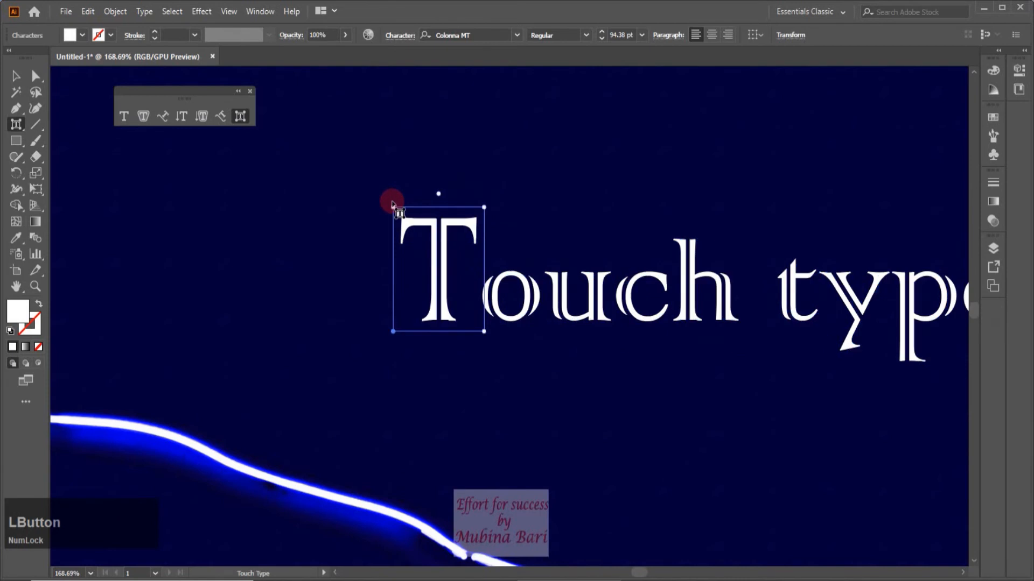
pyautogui.press('ctrl')
pyautogui.hotkey('ctrl', 'z')
pyautogui.moveTo(395, 240); pyautogui.dragTo(393, 273)
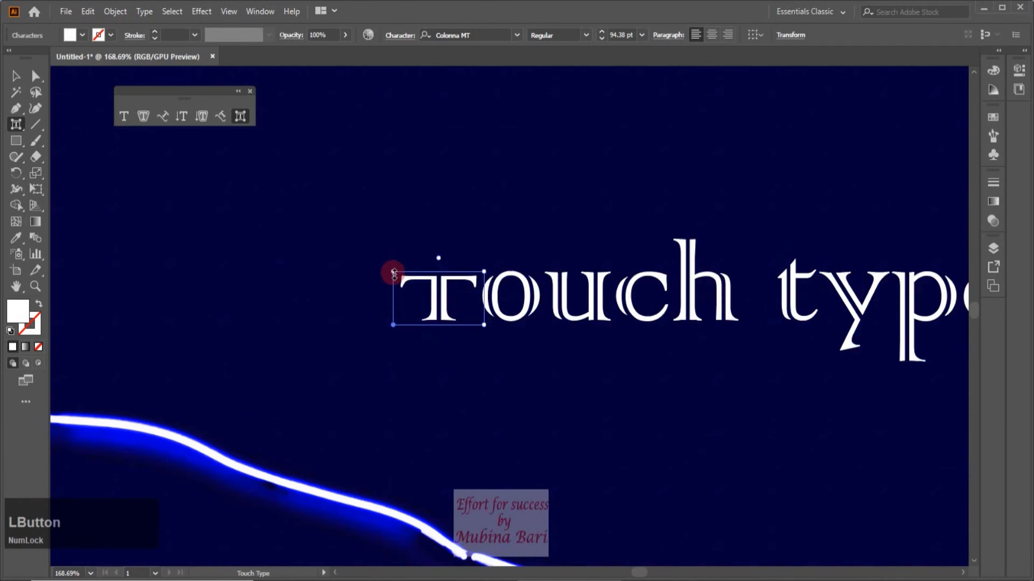
pyautogui.hotkey('ctrl', 'z')
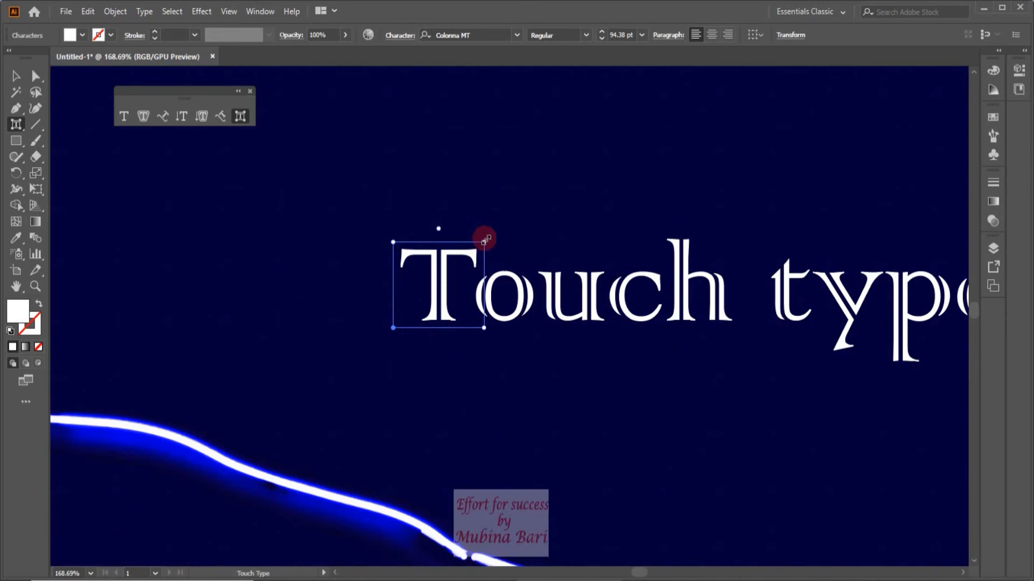
# Try shrinking the letter T proportionally and widening it horizontally, undoing each change.
pyautogui.moveTo(485, 239); pyautogui.dragTo(451, 248)
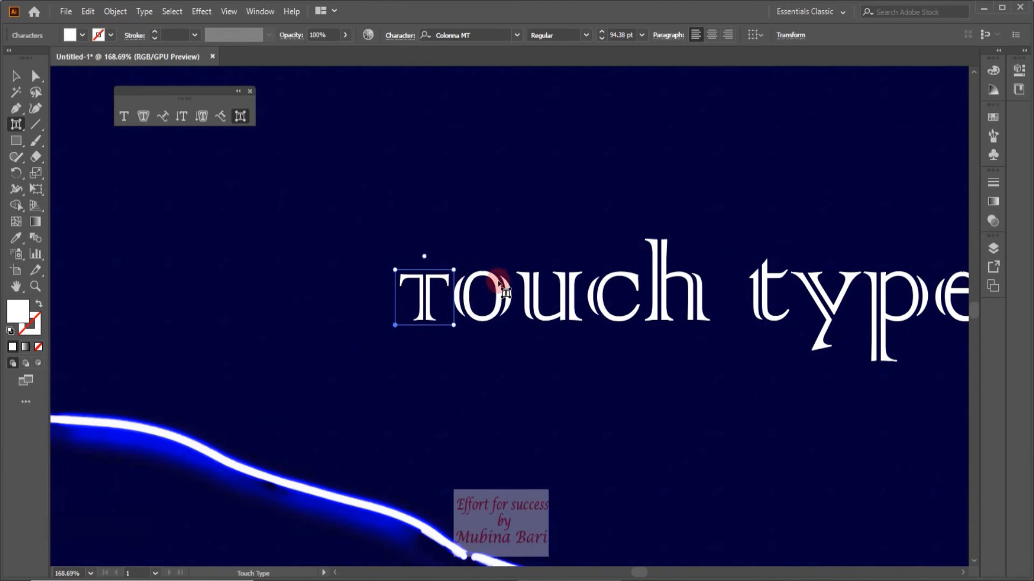
pyautogui.hotkey('ctrl', 'z')
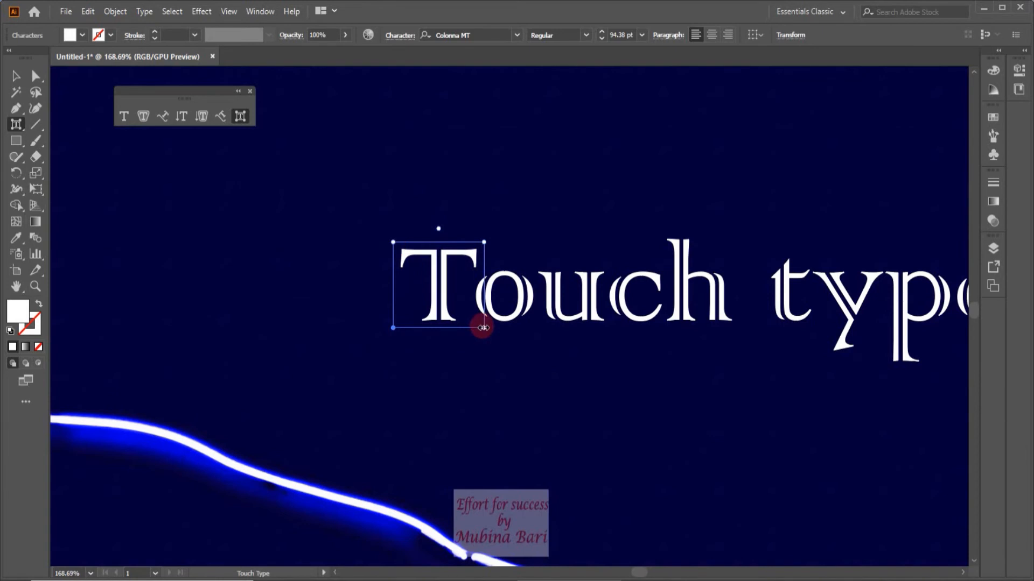
pyautogui.moveTo(483, 328); pyautogui.dragTo(527, 331)
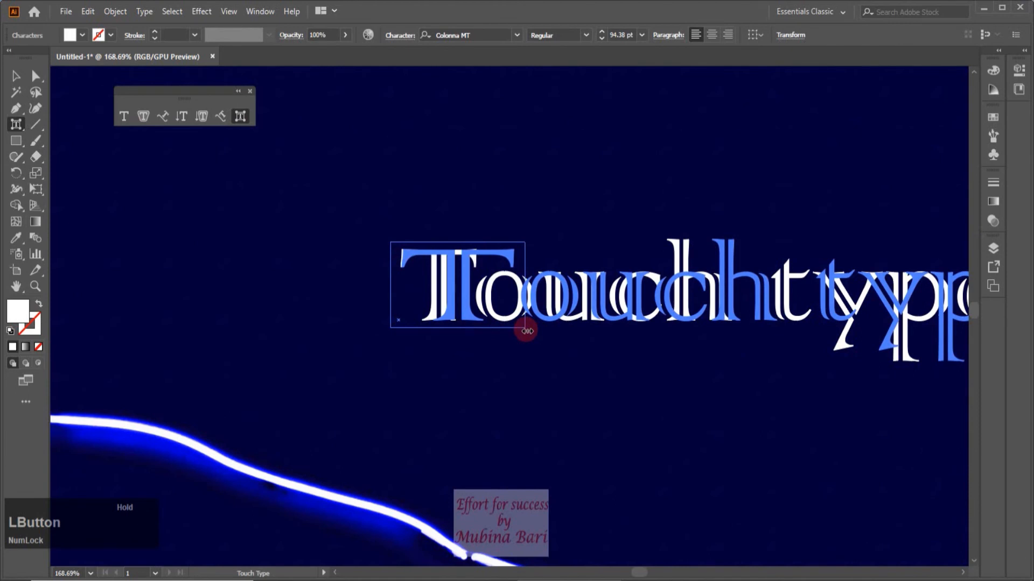
pyautogui.moveTo(527, 331); pyautogui.dragTo(527, 332)
pyautogui.moveTo(527, 331); pyautogui.dragTo(526, 328)
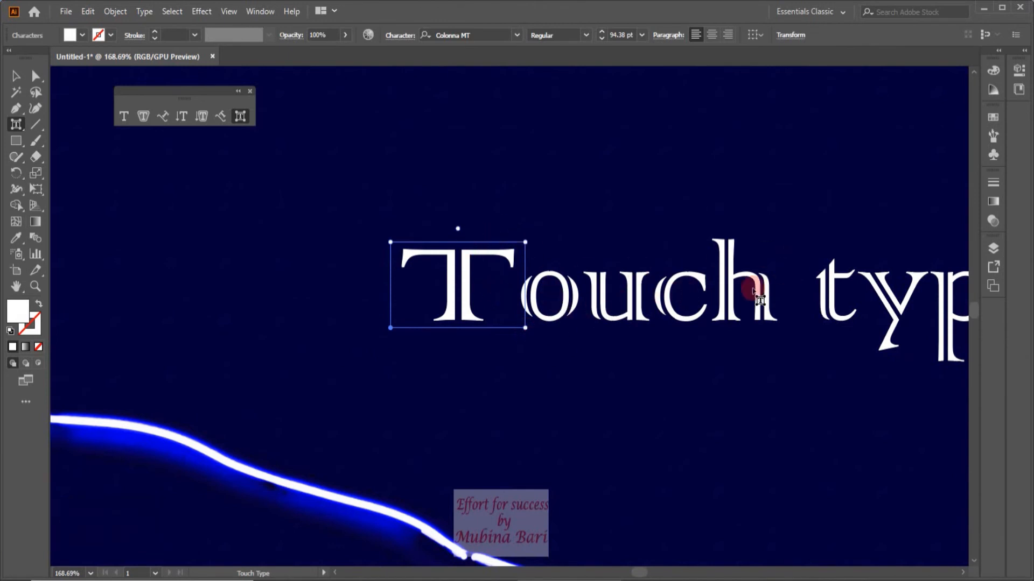
pyautogui.press('ctrl')
pyautogui.hotkey('ctrl', 'z')
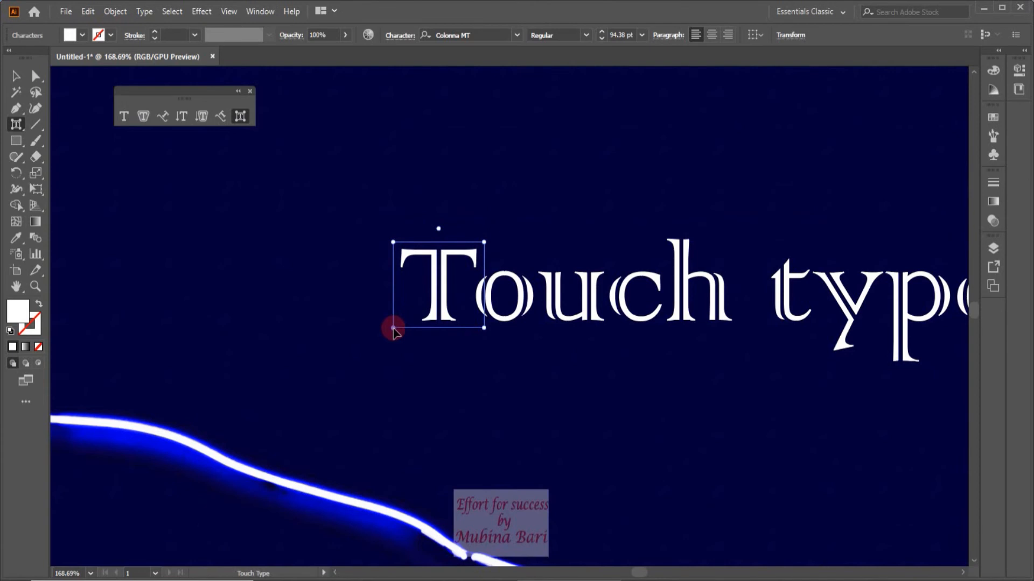
# Move the letter T sideways along the line, and raise it above and ahead of "ouch".
pyautogui.moveTo(394, 329); pyautogui.dragTo(329, 333)
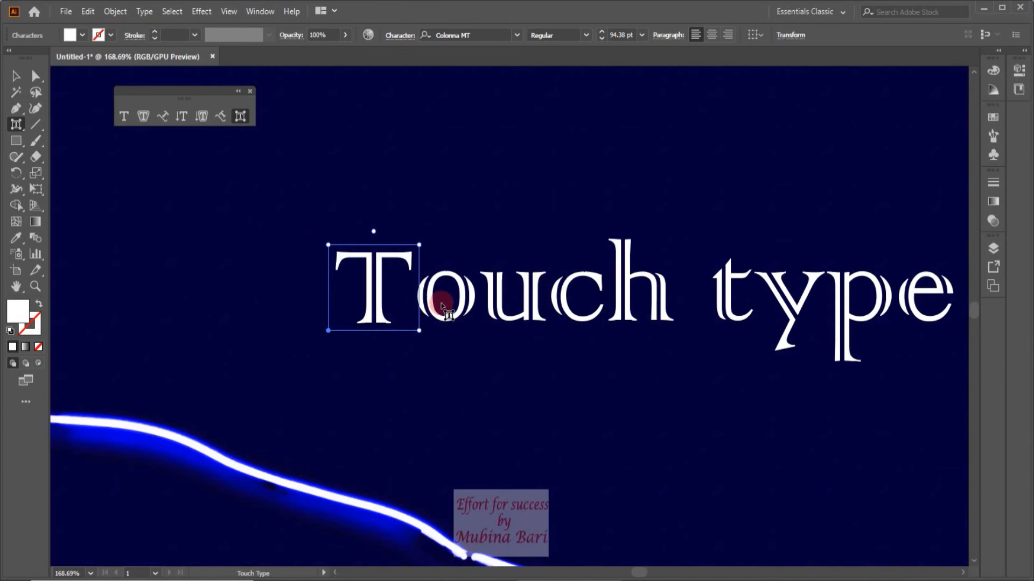
pyautogui.moveTo(330, 332); pyautogui.dragTo(588, 232)
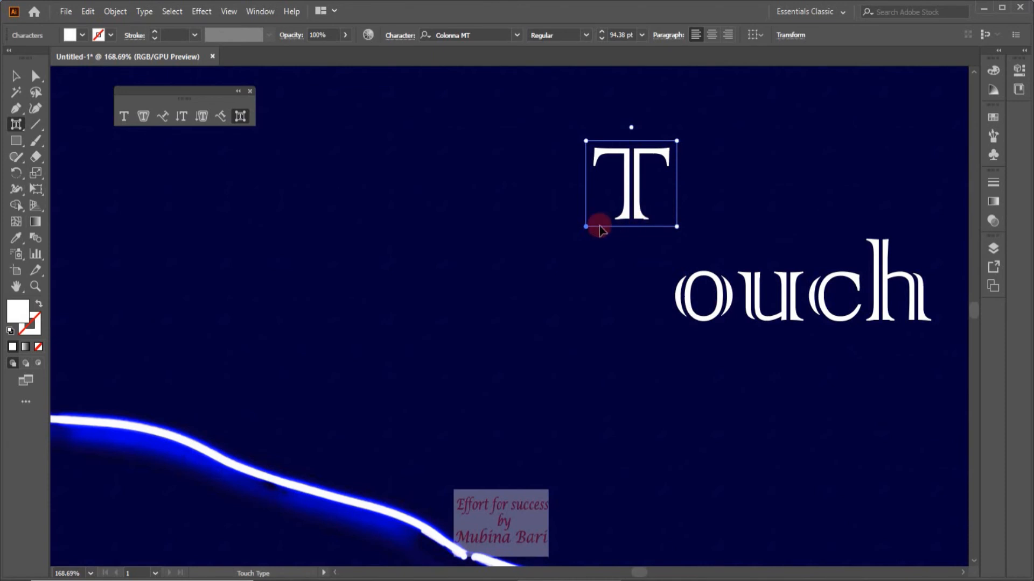
# Try moving the letter T down and away from "ouch", and undo its moves back to its place in the heading.
pyautogui.click(586, 237)
pyautogui.moveTo(586, 237); pyautogui.dragTo(204, 330)
pyautogui.hotkey('ctrl', 'z')
pyautogui.hotkey('ctrl', 'z')
pyautogui.hotkey('ctrl', 'z')
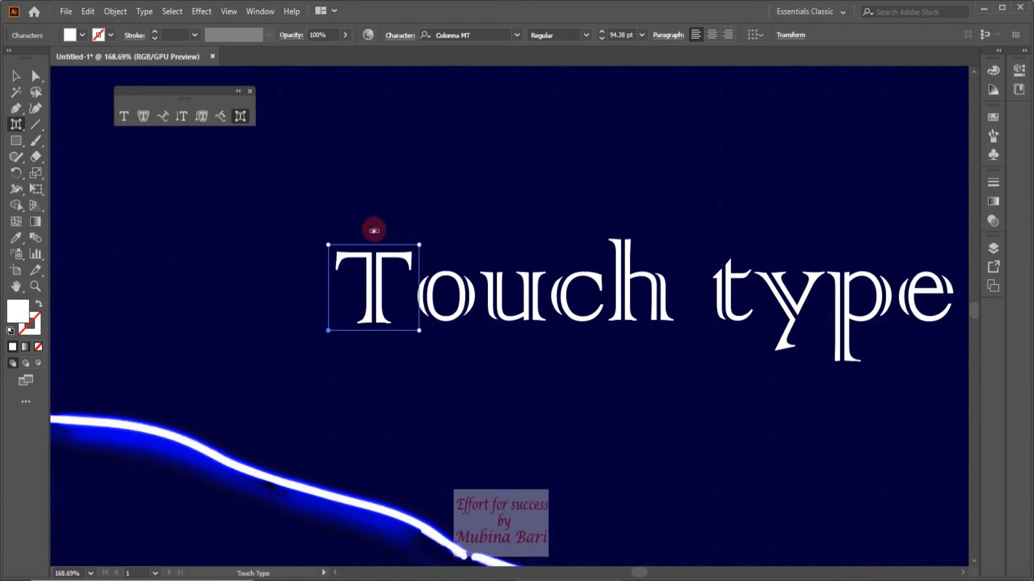
# Try rotating the letter T counterclockwise, and undo the rotation.
pyautogui.moveTo(373, 228); pyautogui.dragTo(355, 231)
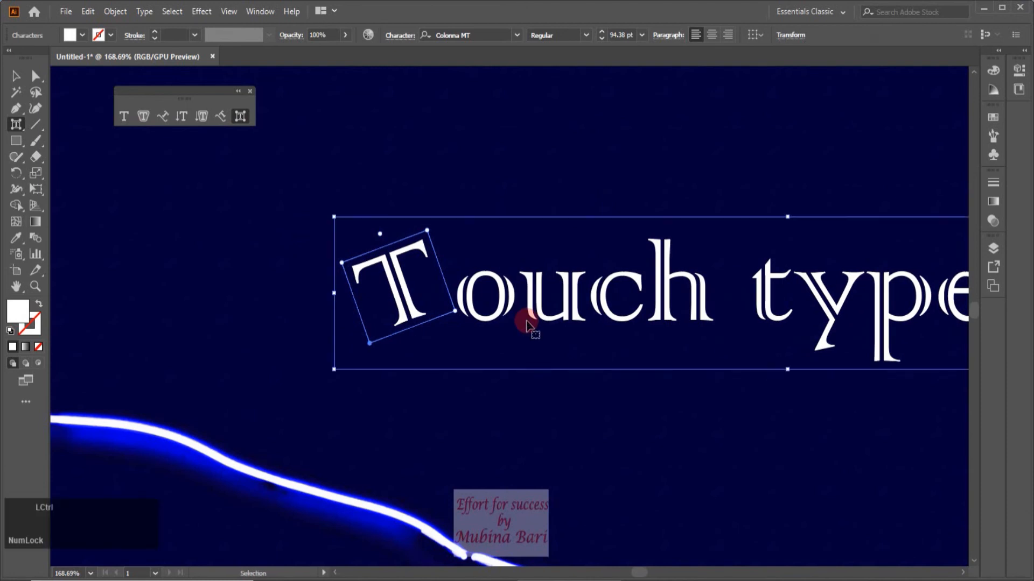
pyautogui.hotkey('ctrl', 'z')
pyautogui.hotkey('ctrl', 'z')
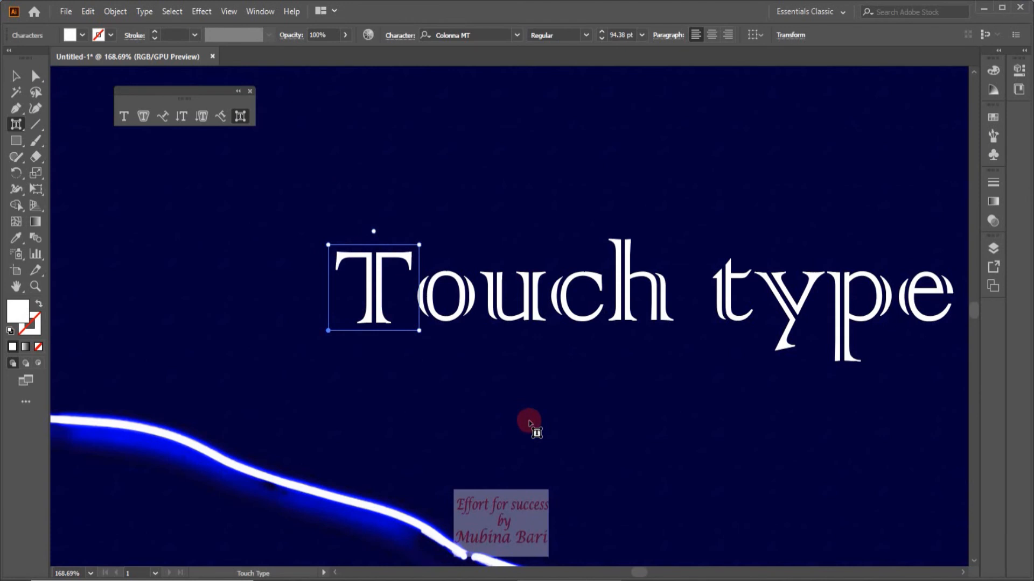
# Nudge the letter T upward in small increments, and lower it to slightly below its starting height.
pyautogui.press('Up')
pyautogui.press('Up')
pyautogui.press('Up')
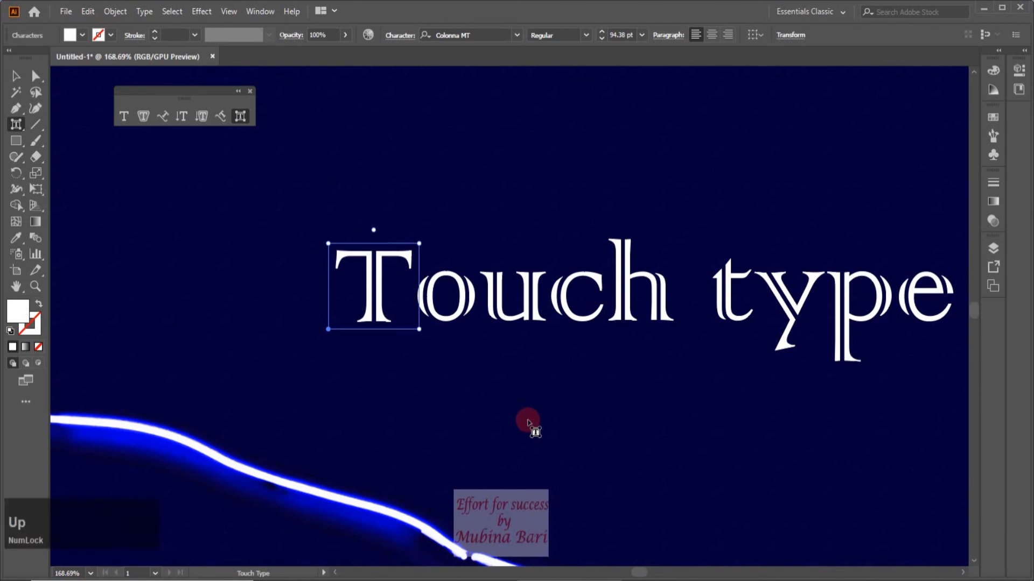
pyautogui.press('Up')
pyautogui.press('Up')
pyautogui.press('Up')
pyautogui.press('Up')
pyautogui.press('Up')
pyautogui.press('Up')
pyautogui.press('Up')
pyautogui.press('Up')
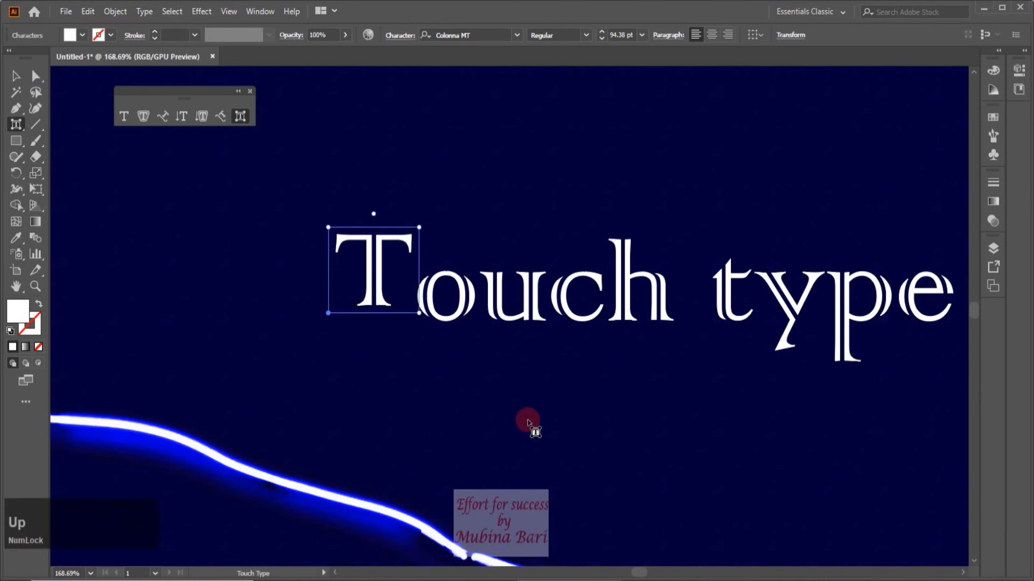
pyautogui.press('Down')
pyautogui.press('Down')
pyautogui.press('Down')
pyautogui.press('Down')
pyautogui.press('Down')
pyautogui.press('Down')
pyautogui.press('Down')
pyautogui.press('Down')
pyautogui.press('Down')
pyautogui.press('Down')
pyautogui.press('Down')
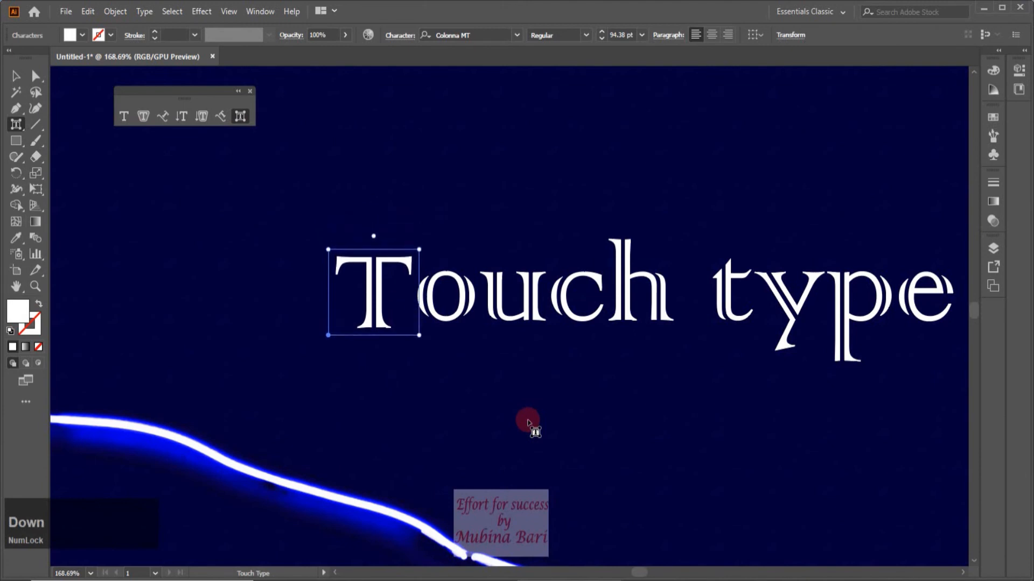
# Nudge the letter T leftward in small increments, and bring it most of the way back to the right.
pyautogui.press('Left')
pyautogui.press('Left')
pyautogui.press('Left')
pyautogui.press('Left')
pyautogui.press('Left')
pyautogui.press('Left')
pyautogui.press('Left')
pyautogui.press('Left')
pyautogui.press('Left')
pyautogui.press('Left')
pyautogui.press('Left')
pyautogui.press('Left')
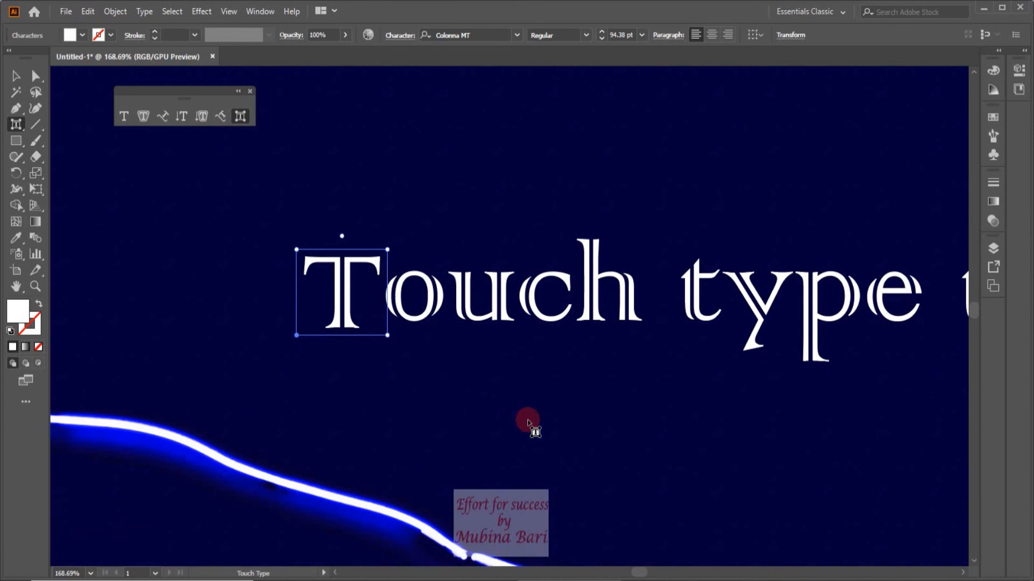
pyautogui.press('Right')
pyautogui.press('Right')
pyautogui.press('Right')
pyautogui.press('Right')
pyautogui.press('Right')
pyautogui.press('Right')
pyautogui.press('Right')
pyautogui.press('Right')
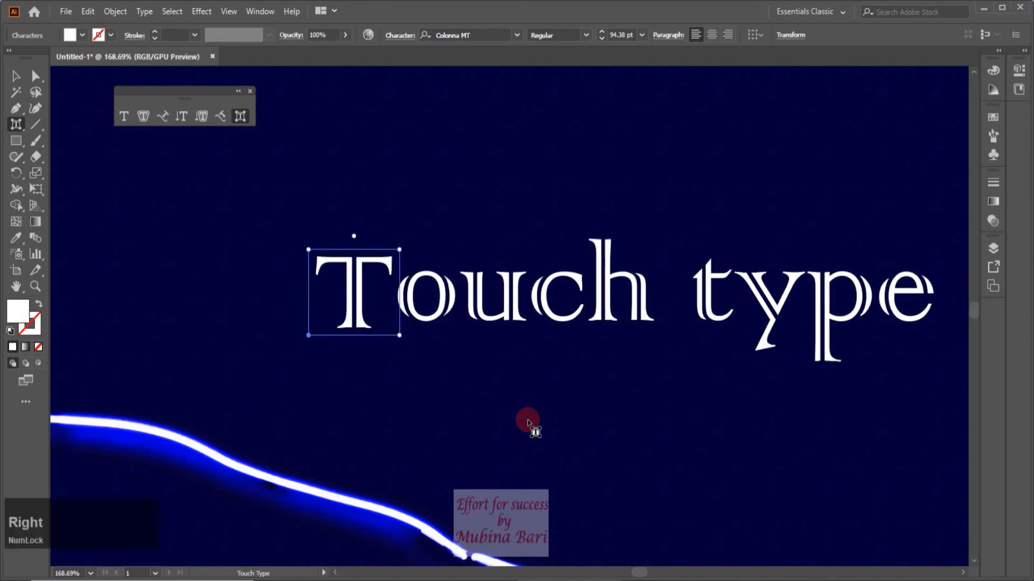
pyautogui.press('Right')
pyautogui.press('Right')
pyautogui.press('Right')
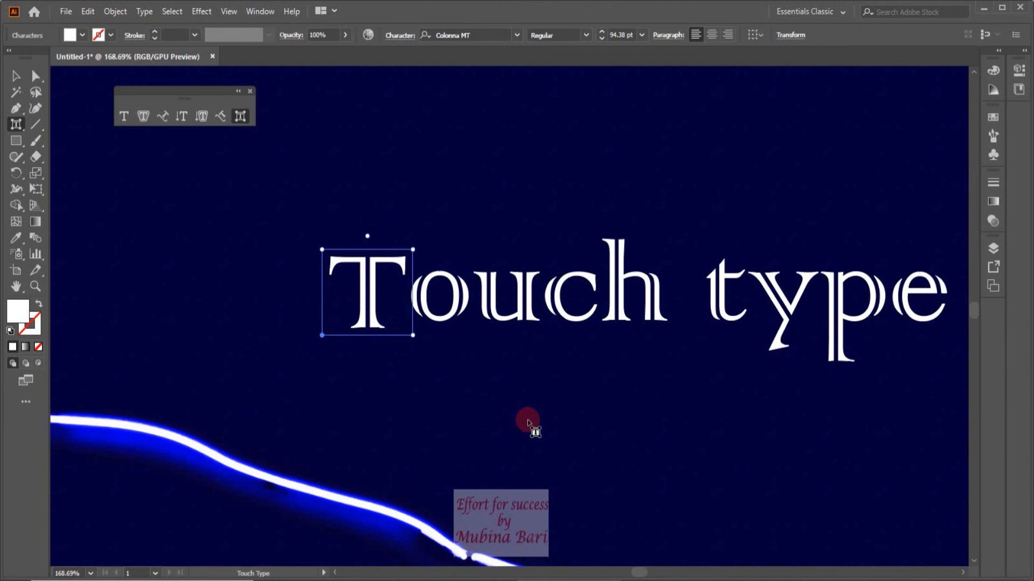
# Select the letters o and u of "Touch" individually, finishing with the o selected.
pyautogui.scroll(-1, 527, 423)
pyautogui.click(456, 342)
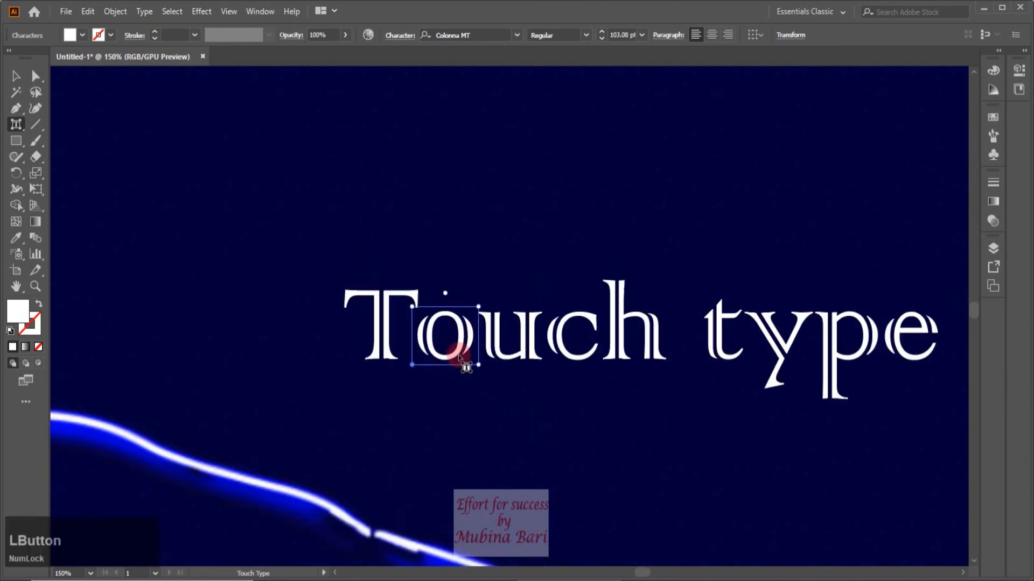
pyautogui.click(497, 346)
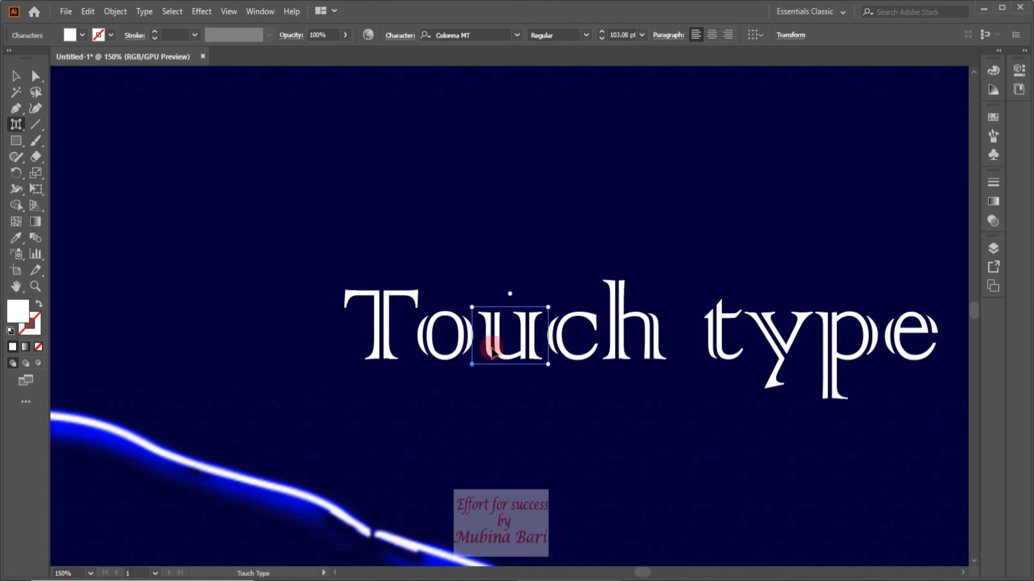
pyautogui.click(449, 357)
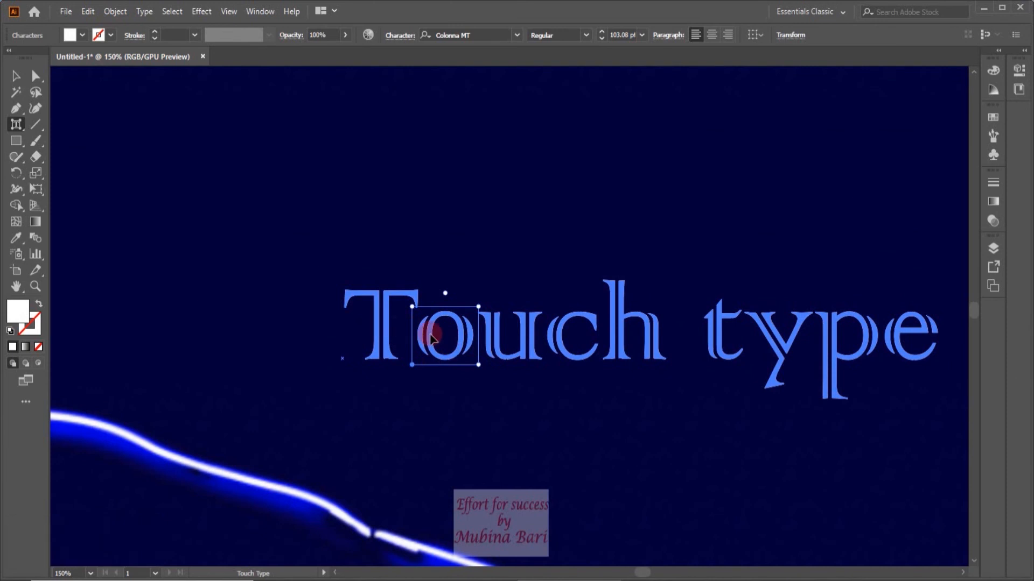
# Try moving the letter o against the T and far to the right above the line, and undo the move.
pyautogui.moveTo(430, 337); pyautogui.dragTo(412, 338)
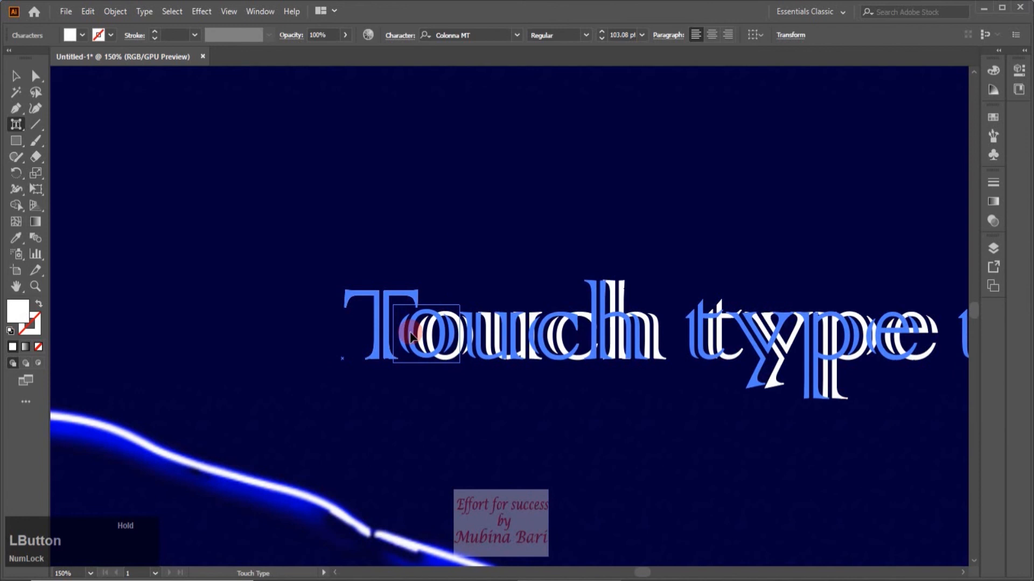
pyautogui.moveTo(411, 336); pyautogui.dragTo(616, 281)
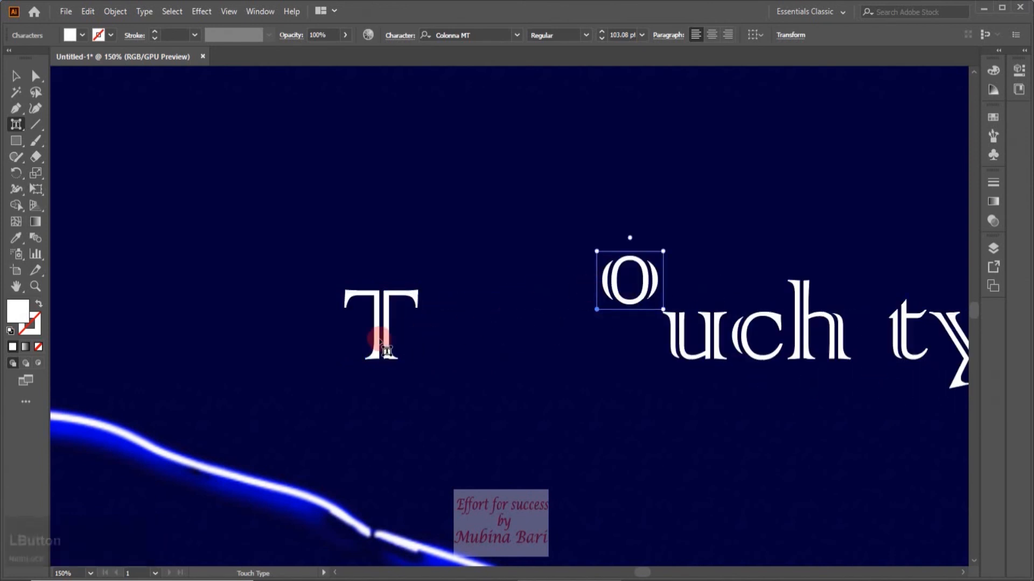
pyautogui.hotkey('ctrl', 'z')
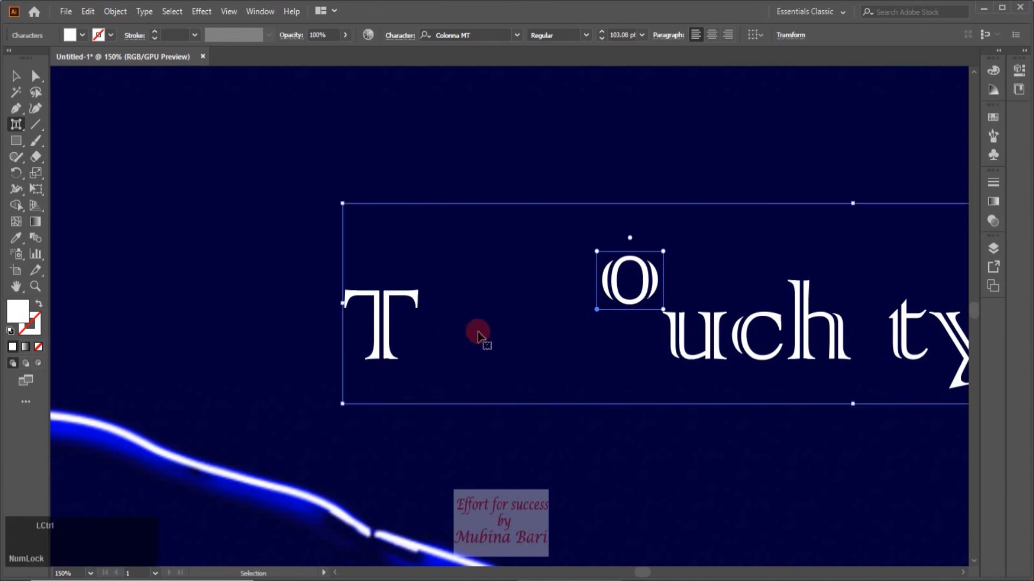
# Move the letter o closer to the T so it tucks under the crossbar, and fit the artboard on screen.
pyautogui.moveTo(430, 340); pyautogui.dragTo(412, 337)
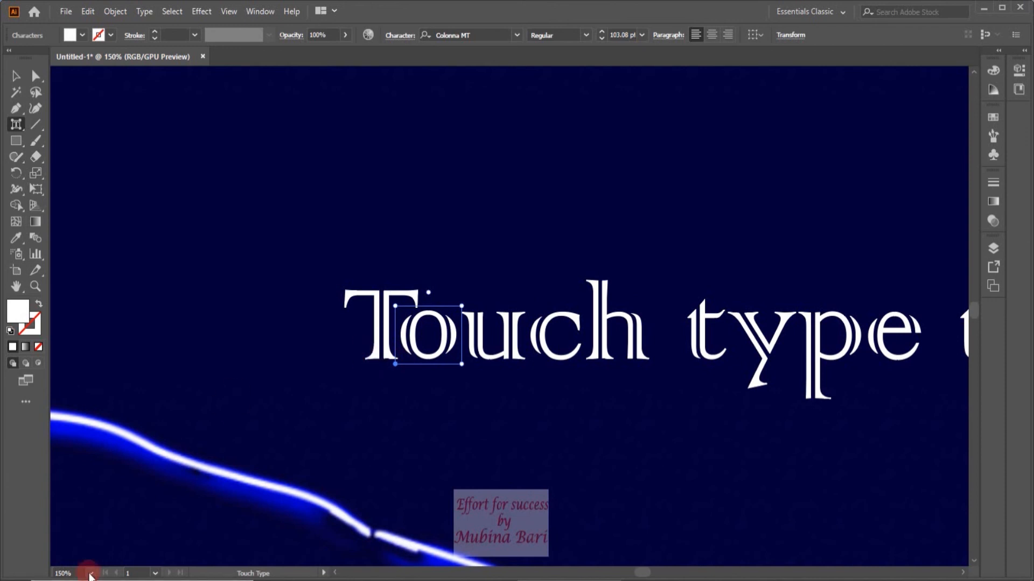
pyautogui.click(90, 573)
pyautogui.click(111, 560)
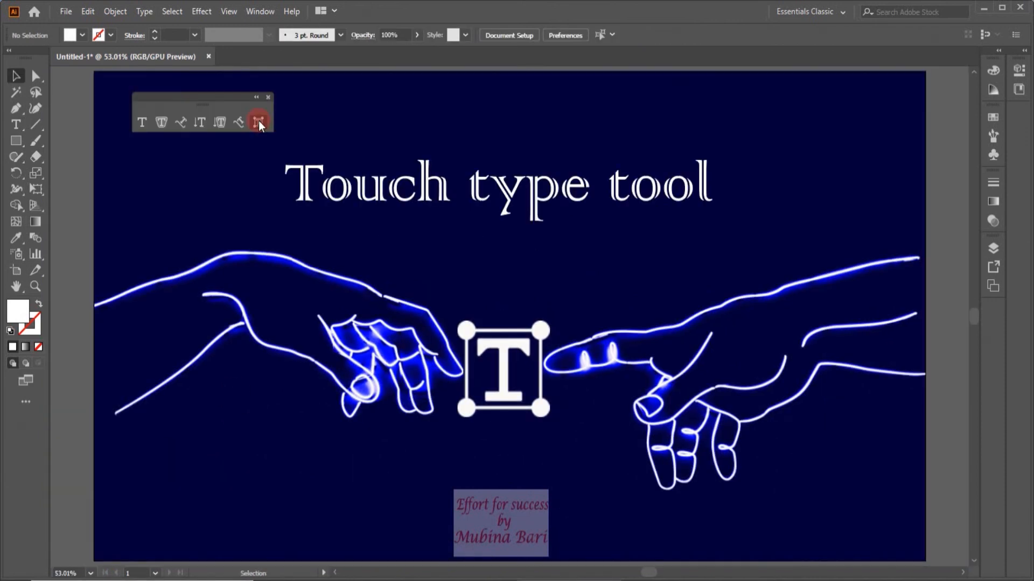
# With the Touch Type tool, tilt the t of "type" counterclockwise, and move the y up and closer to it.
pyautogui.click(259, 123)
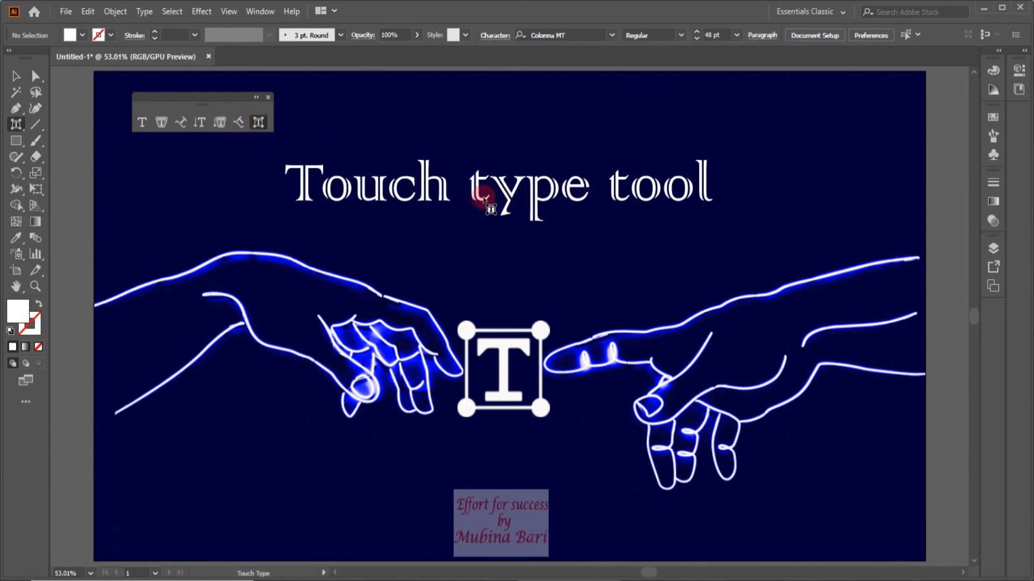
pyautogui.click(479, 201)
pyautogui.moveTo(493, 167); pyautogui.dragTo(473, 132)
pyautogui.moveTo(507, 197); pyautogui.dragTo(490, 203)
# Raise the p of "type" beside the y and tilt it clockwise, and tuck the e beneath it.
pyautogui.moveTo(542, 187); pyautogui.dragTo(534, 165)
pyautogui.moveTo(539, 119); pyautogui.dragTo(549, 122)
pyautogui.moveTo(563, 189); pyautogui.dragTo(532, 192)
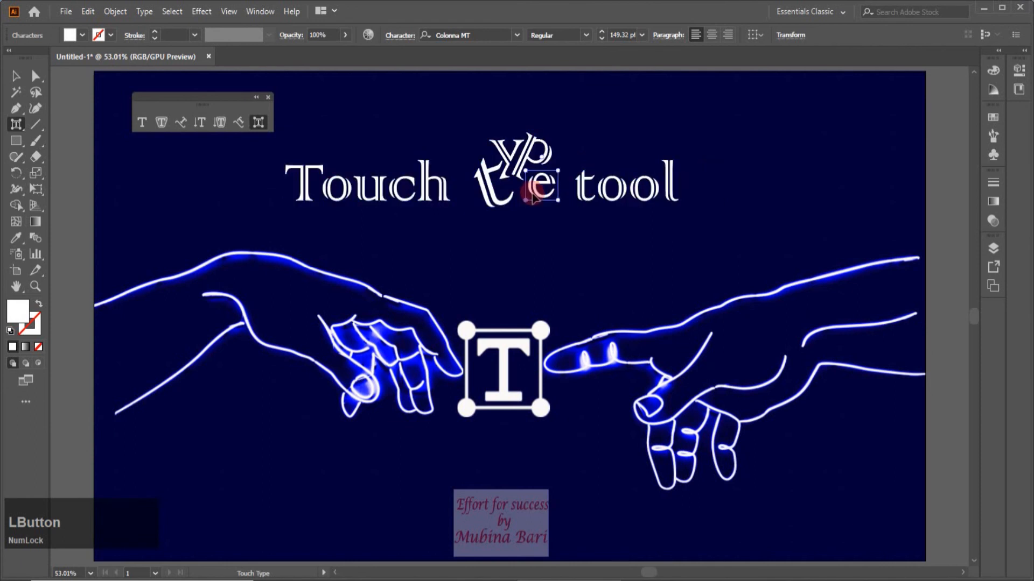
pyautogui.click(16, 75)
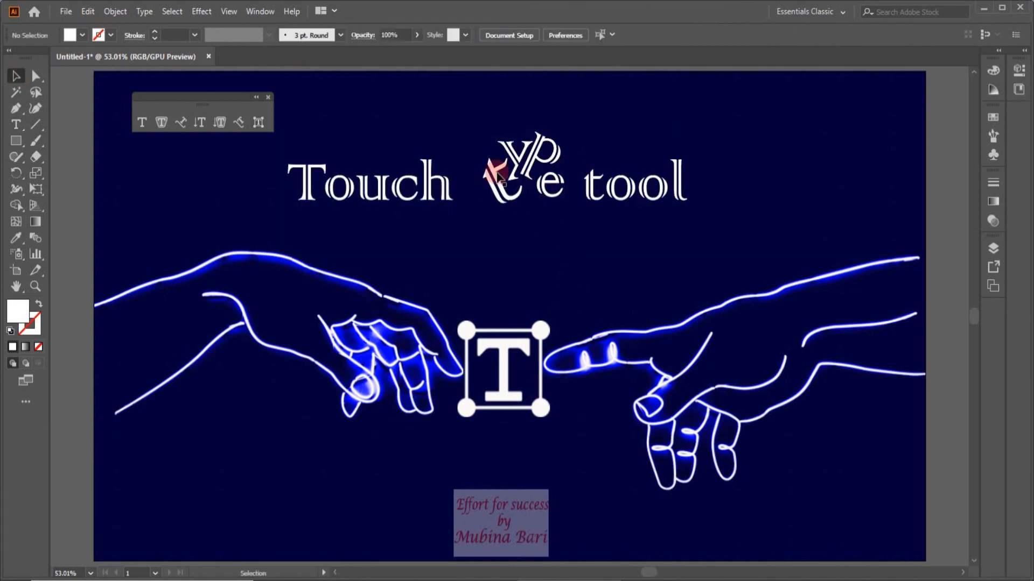